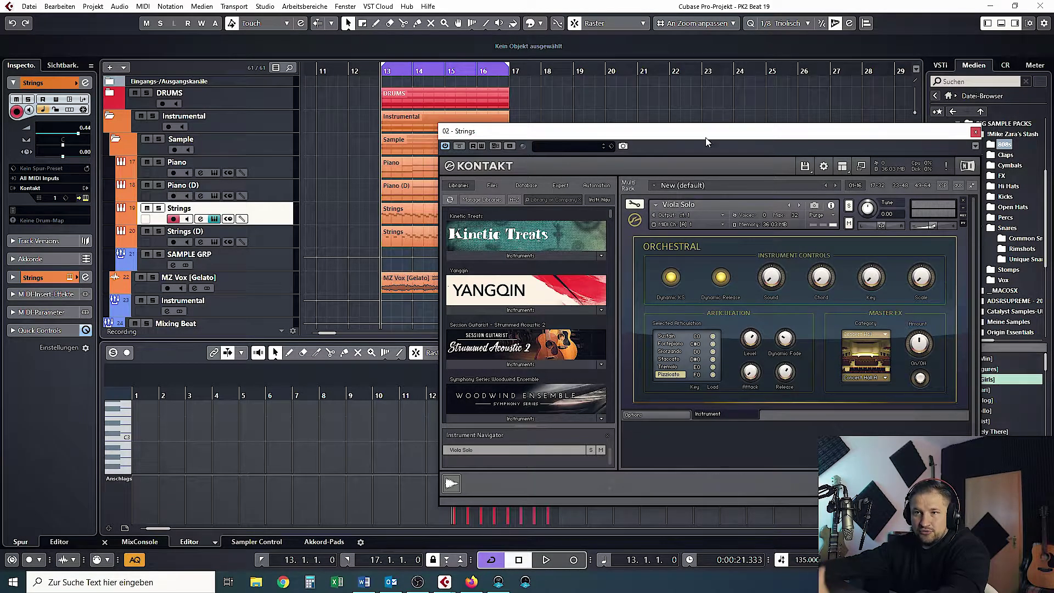
Step: Close the Kontakt instrument window, solo the Strings track and play back the loop
{"action": "left_click", "coordinate": [977, 132]}
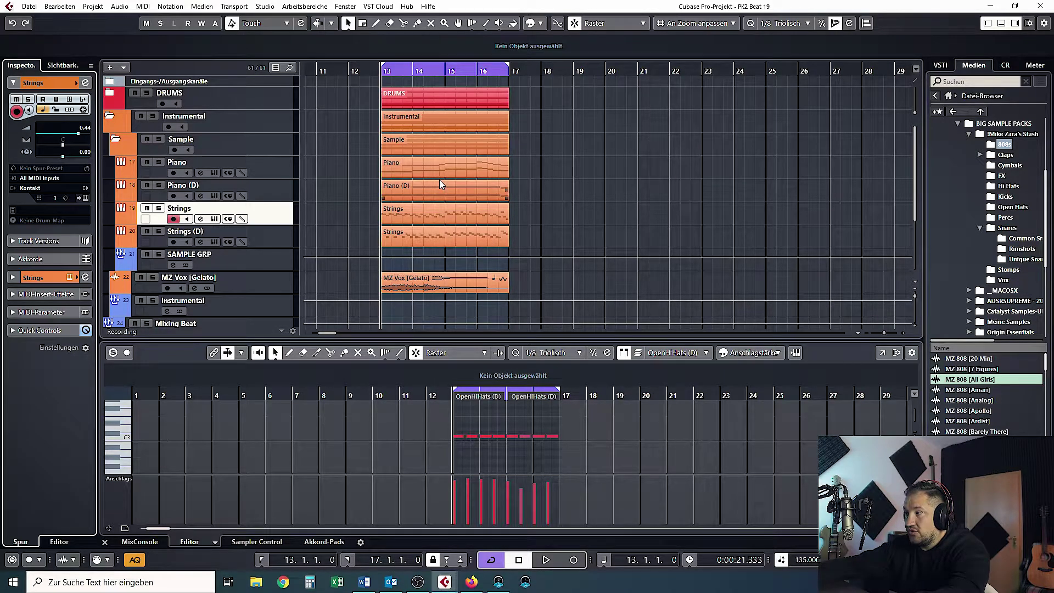
{"action": "left_click", "coordinate": [158, 208]}
{"action": "key", "text": "space"}
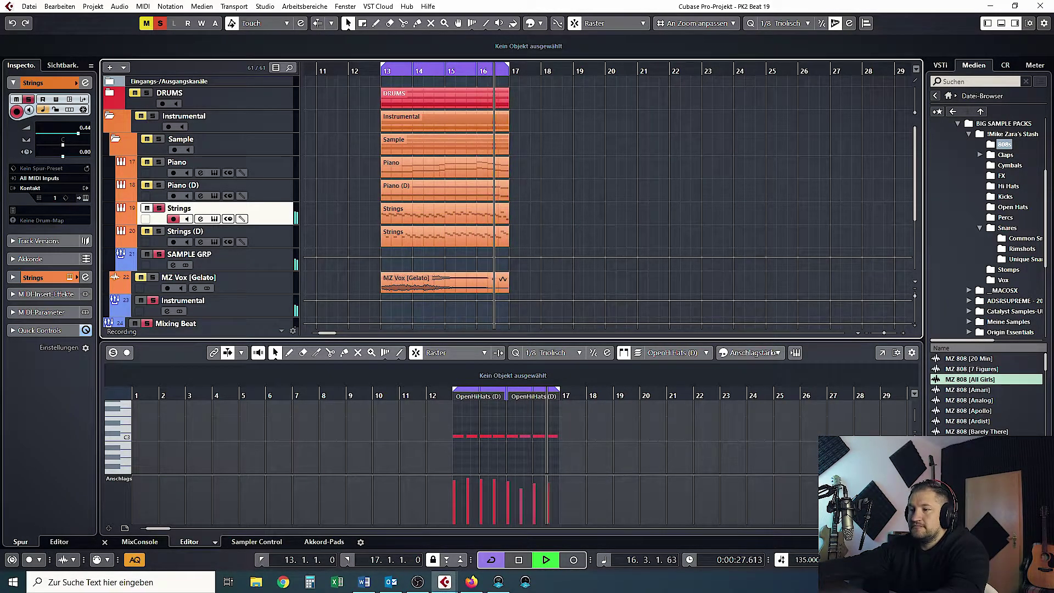
{"action": "key", "text": "space"}
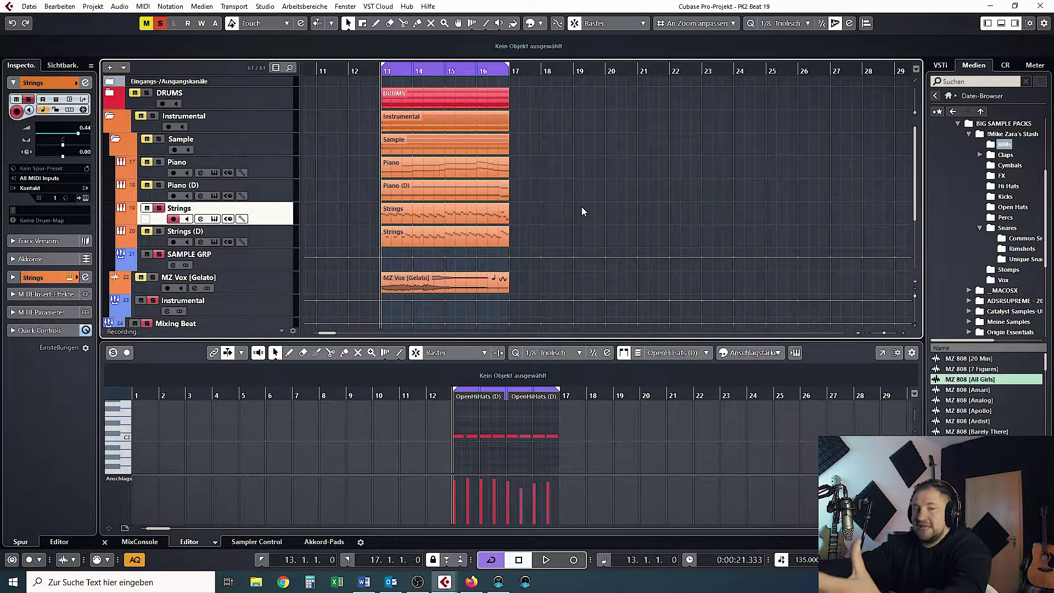
Step: Look at the Kontakt instrument loaded on the Strings (D) track, and close its window
{"action": "left_click", "coordinate": [284, 238]}
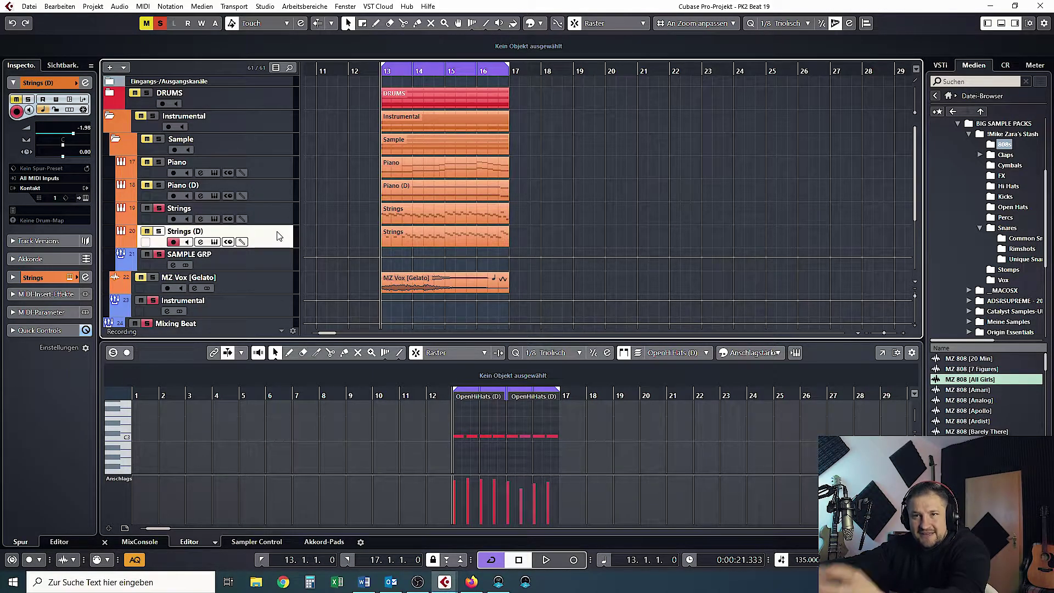
{"action": "left_click", "coordinate": [85, 198]}
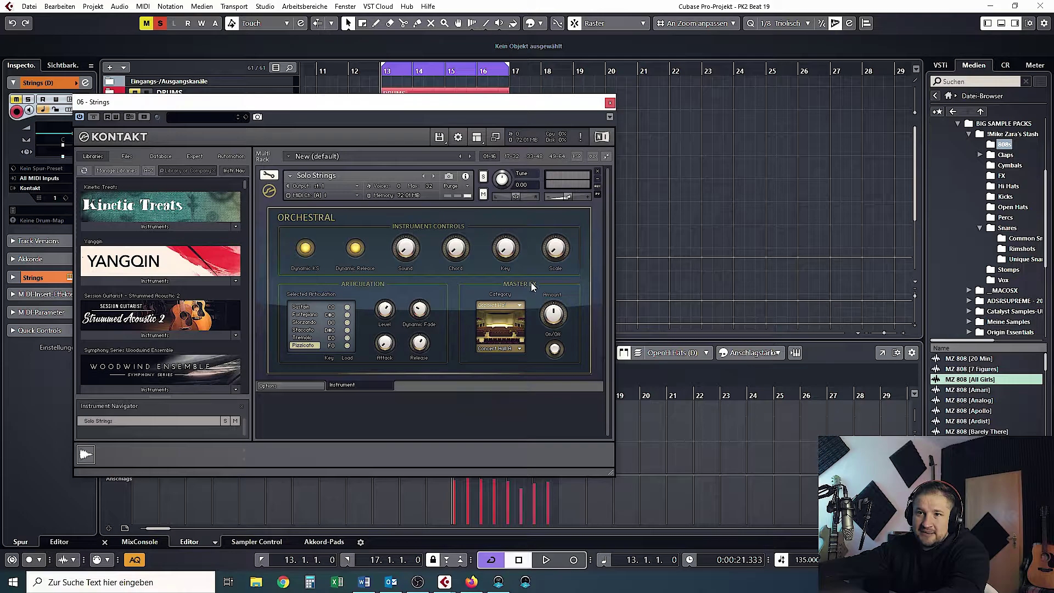
{"action": "left_click", "coordinate": [609, 104]}
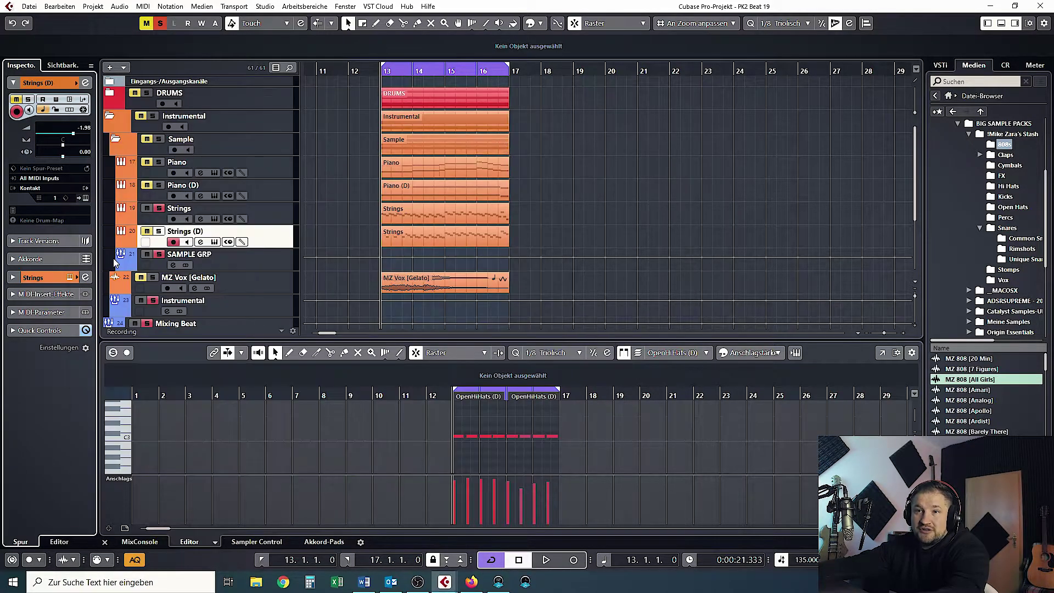
Step: Move the solo from the Strings track to Strings (D) and play back the loop
{"action": "left_click", "coordinate": [158, 231]}
{"action": "left_click", "coordinate": [159, 208]}
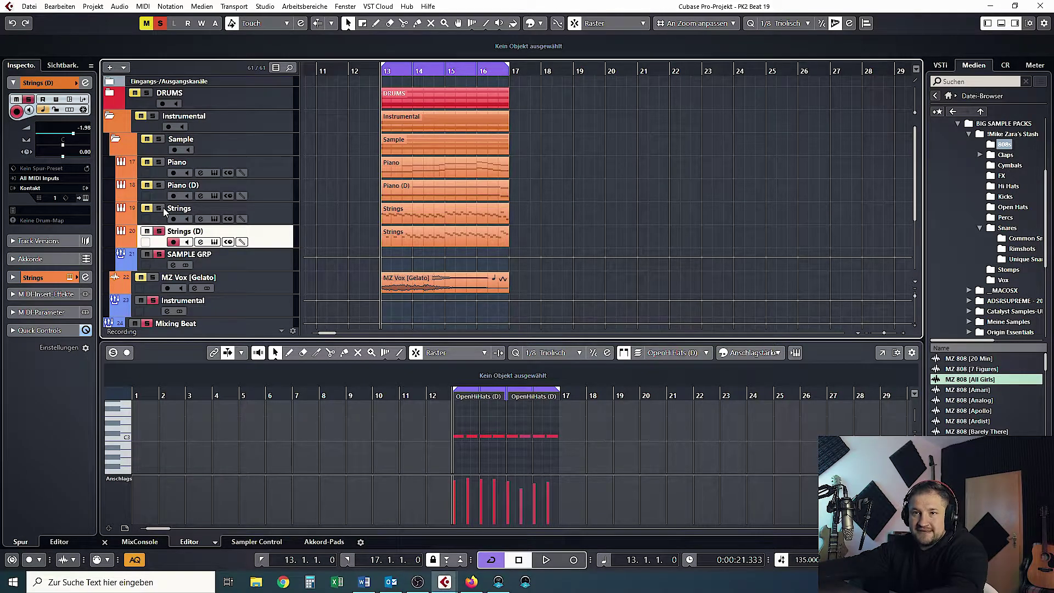
{"action": "key", "text": "space"}
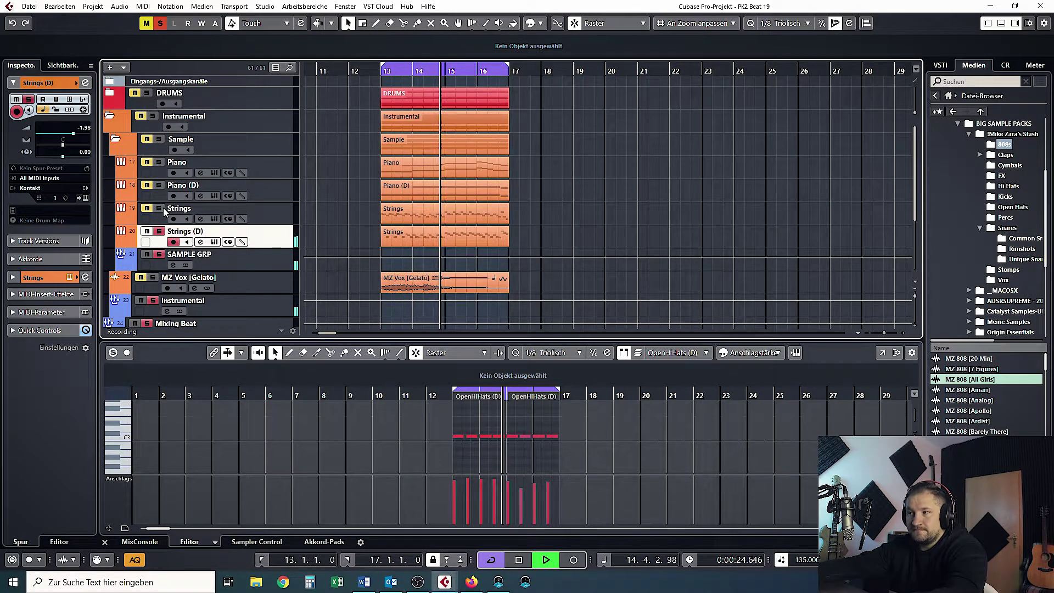
{"action": "key", "text": "space"}
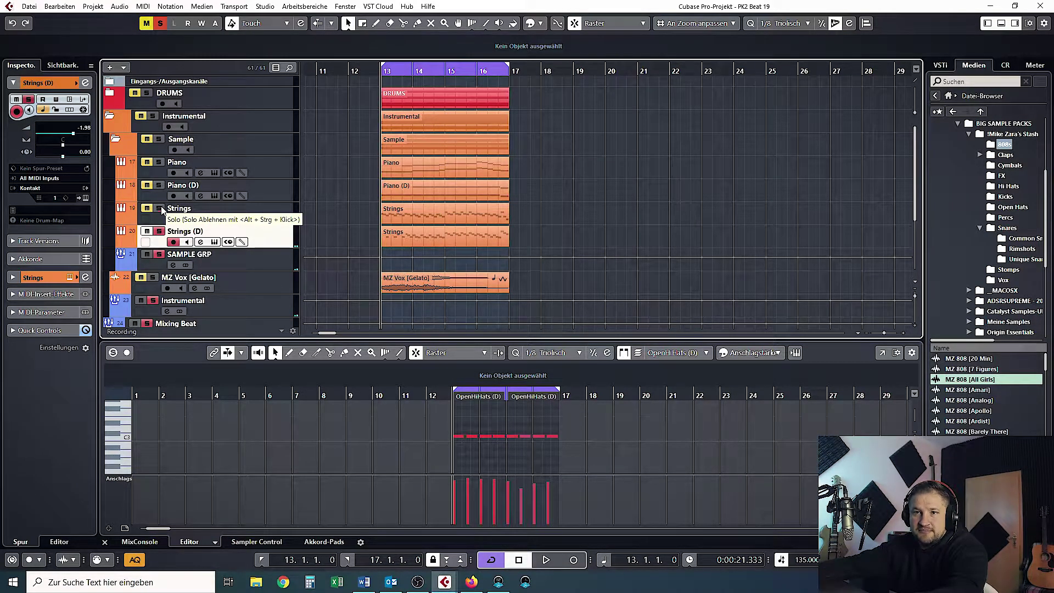
Step: Play both string tracks soloed together and view the Kontakt instrument on Strings (D) once more
{"action": "key", "text": "space"}
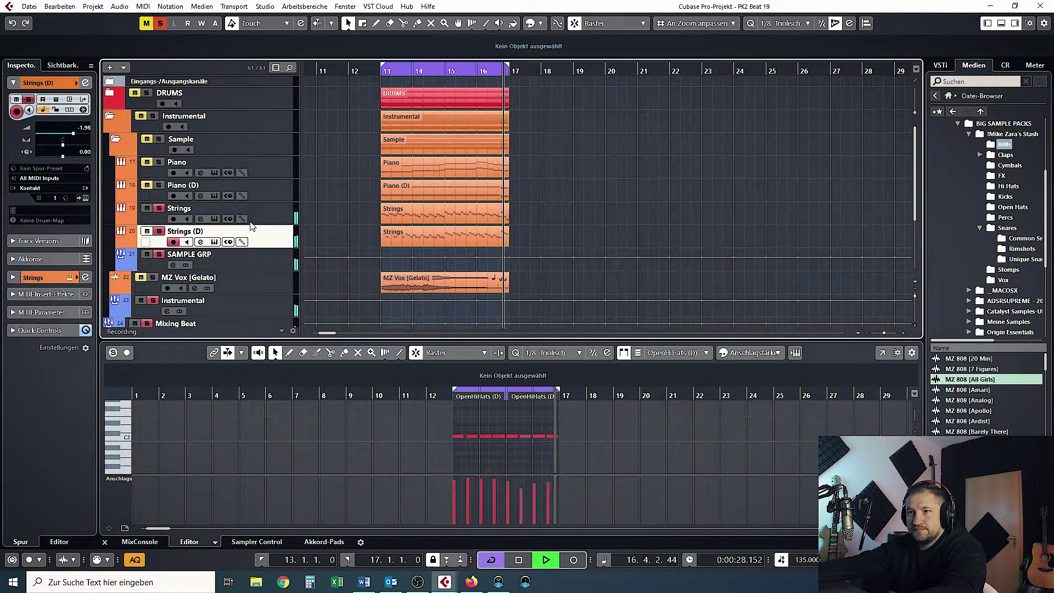
{"action": "key", "text": "space"}
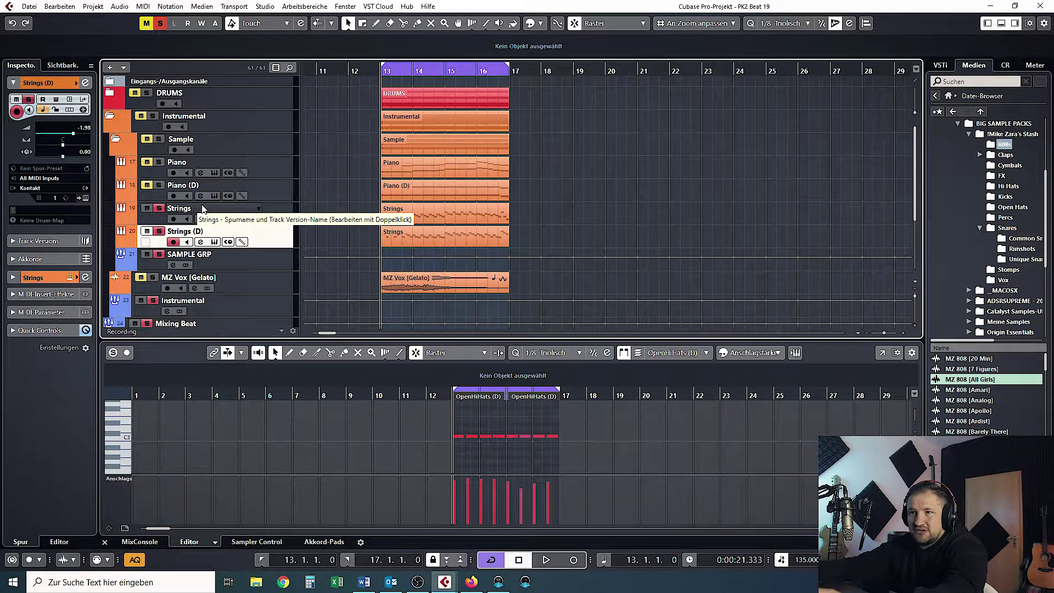
{"action": "left_click", "coordinate": [86, 198]}
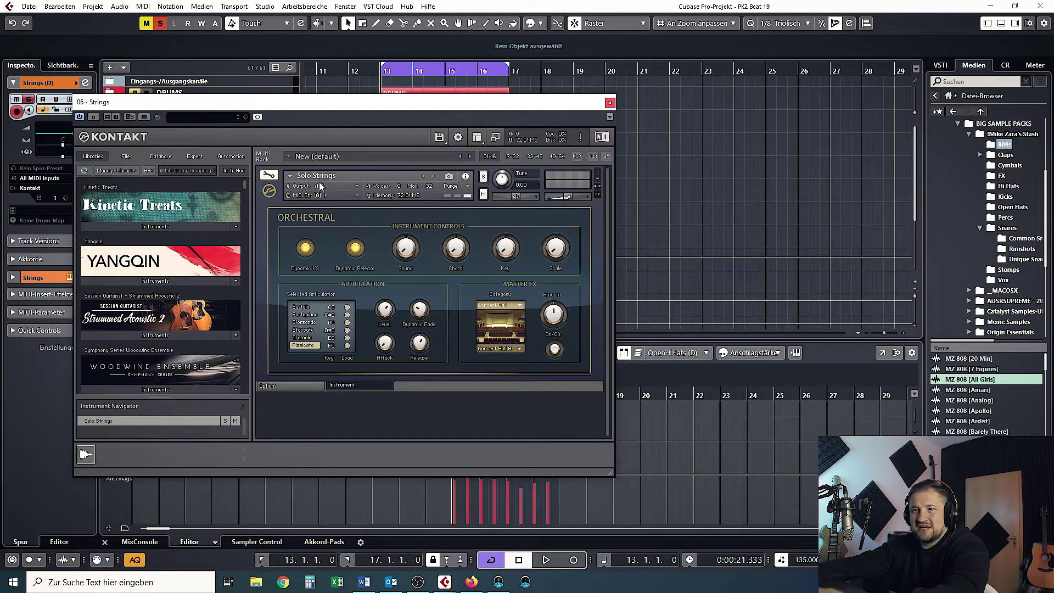
{"action": "left_click", "coordinate": [609, 103]}
Step: Add the Piano track to the soloed string tracks, play them back together, and select the Piano (D) track
{"action": "left_click", "coordinate": [159, 162]}
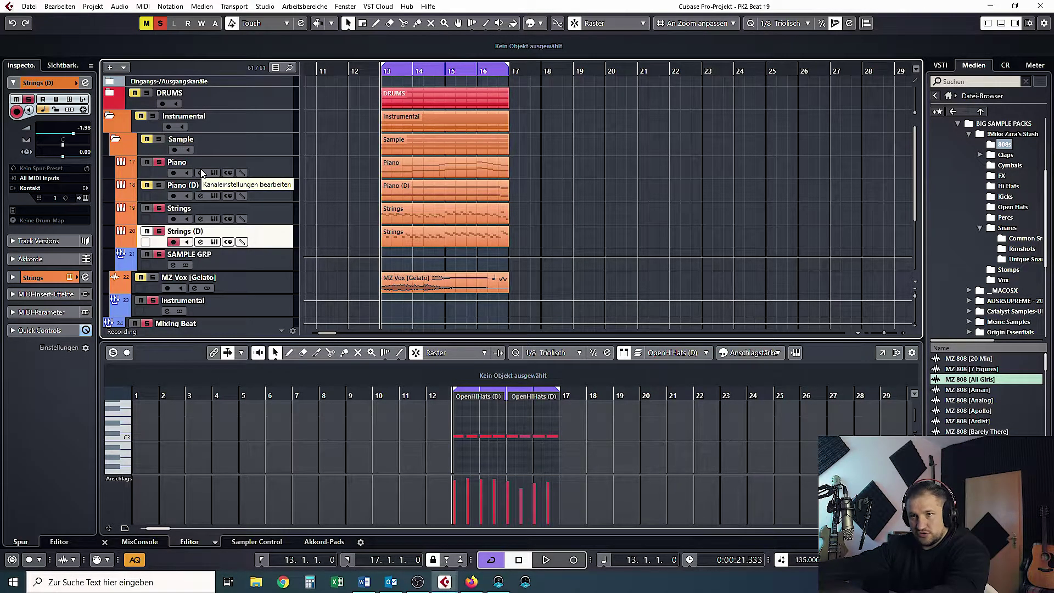
{"action": "left_click", "coordinate": [278, 168]}
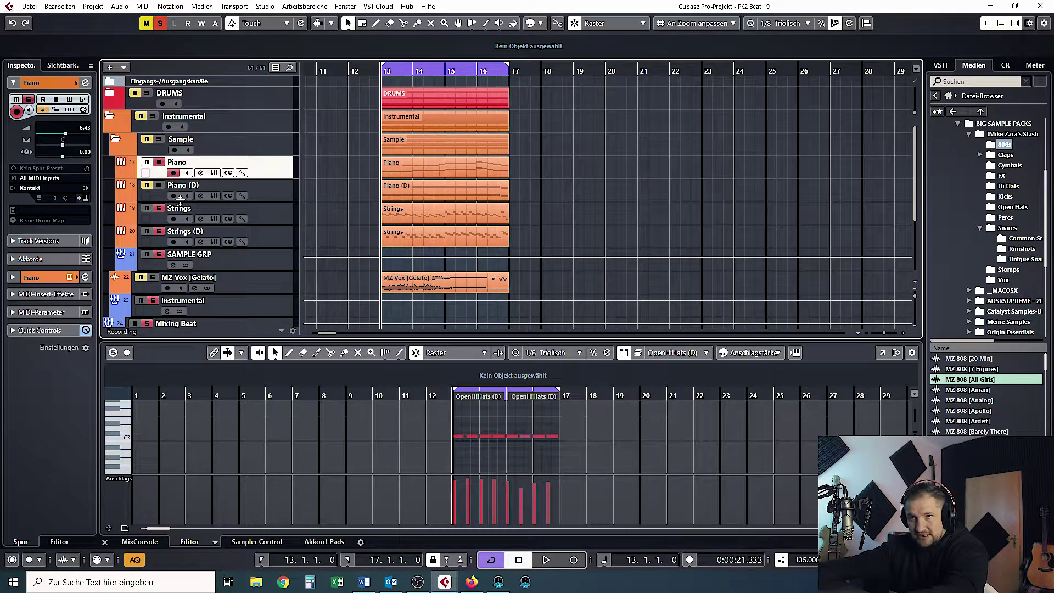
{"action": "key", "text": "space"}
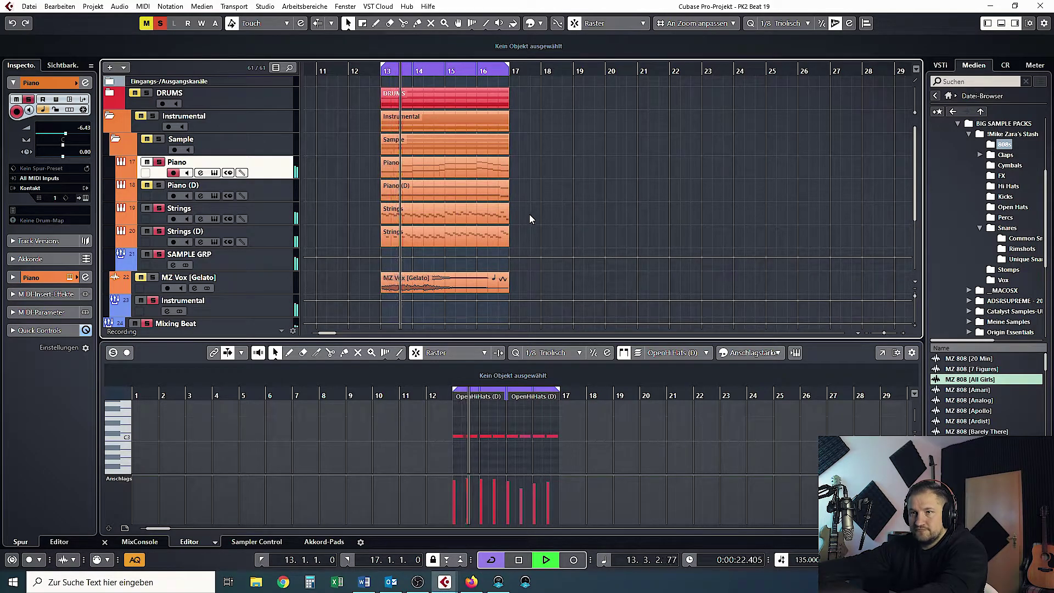
{"action": "key", "text": "space"}
{"action": "key", "text": "Down"}
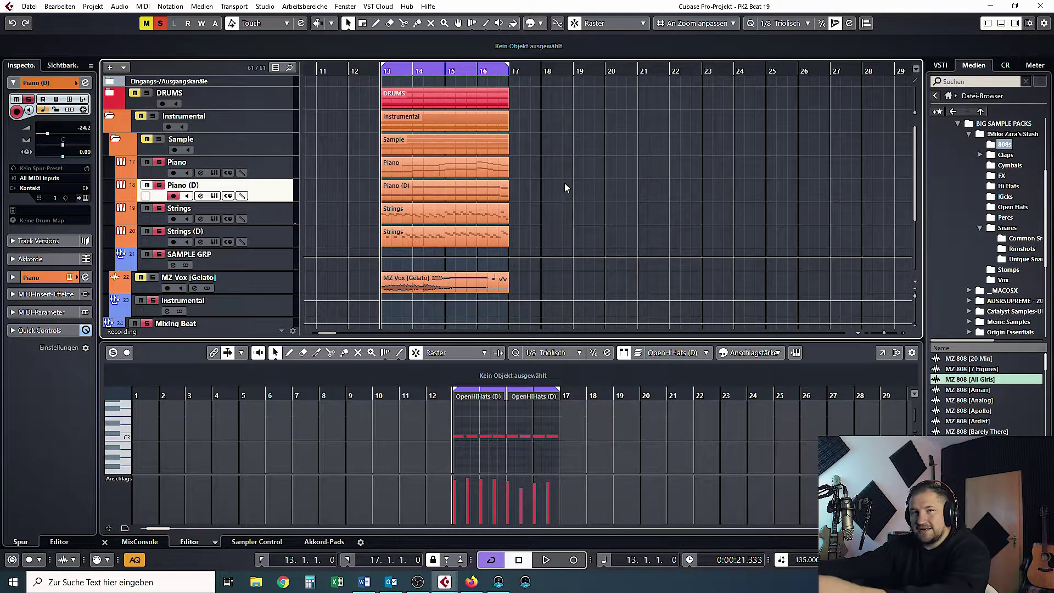
Step: Open the MixConsole, select the Strings channel, and activate and open its RC-20 Retro Color insert
{"action": "key", "text": "F3"}
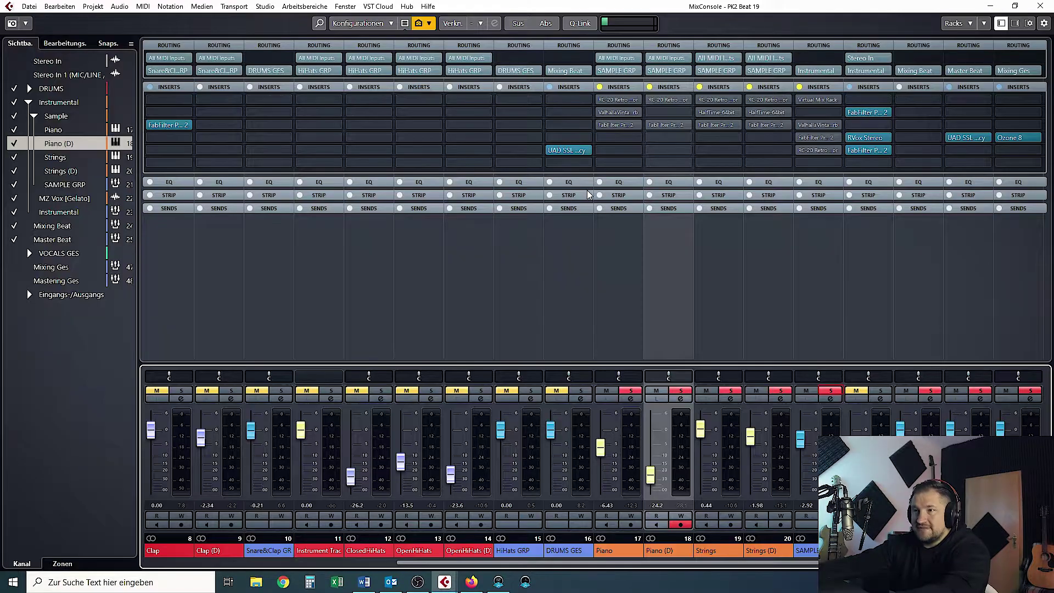
{"action": "left_click", "coordinate": [729, 553]}
{"action": "left_click", "coordinate": [757, 552]}
{"action": "left_click", "coordinate": [716, 551]}
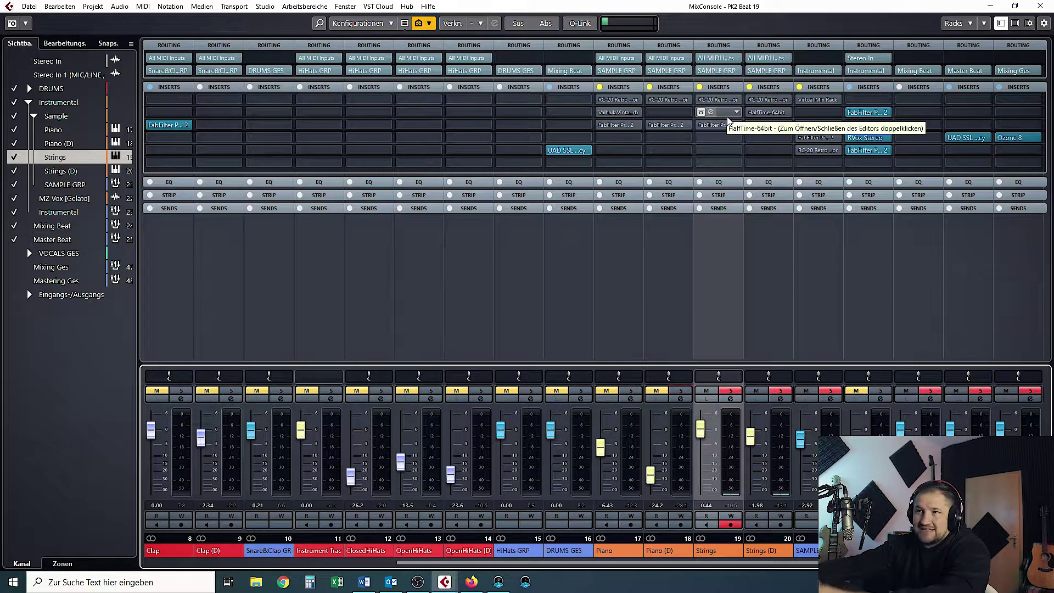
{"action": "left_click", "coordinate": [701, 100]}
{"action": "double_click", "coordinate": [711, 101]}
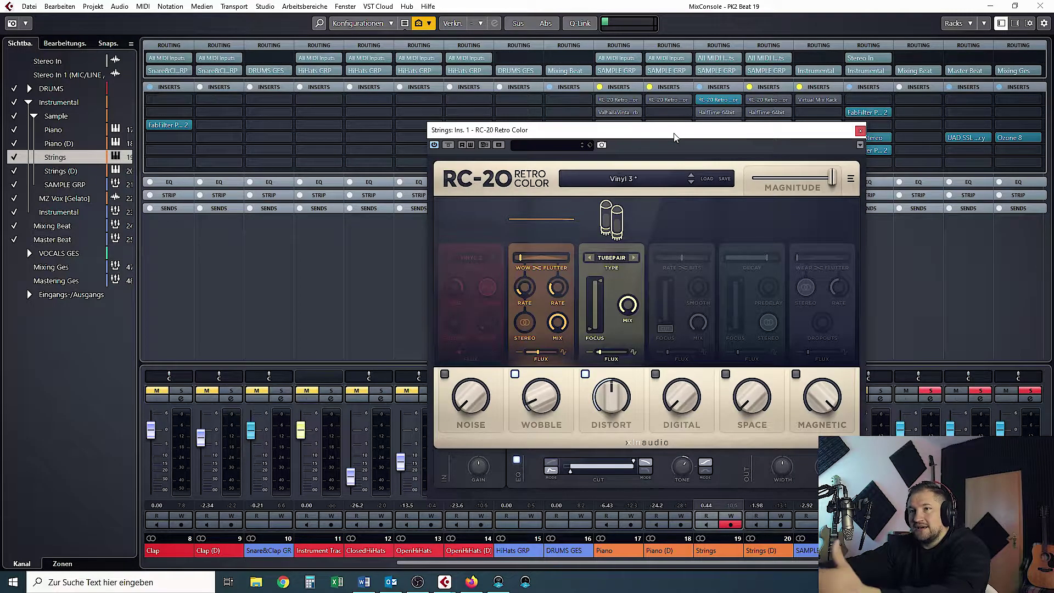
Step: Move the RC-20 window clear of the Strings channel and compare the sound with the effect bypassed and active
{"action": "left_click_drag", "start_coordinate": [675, 136], "coordinate": [634, 104]}
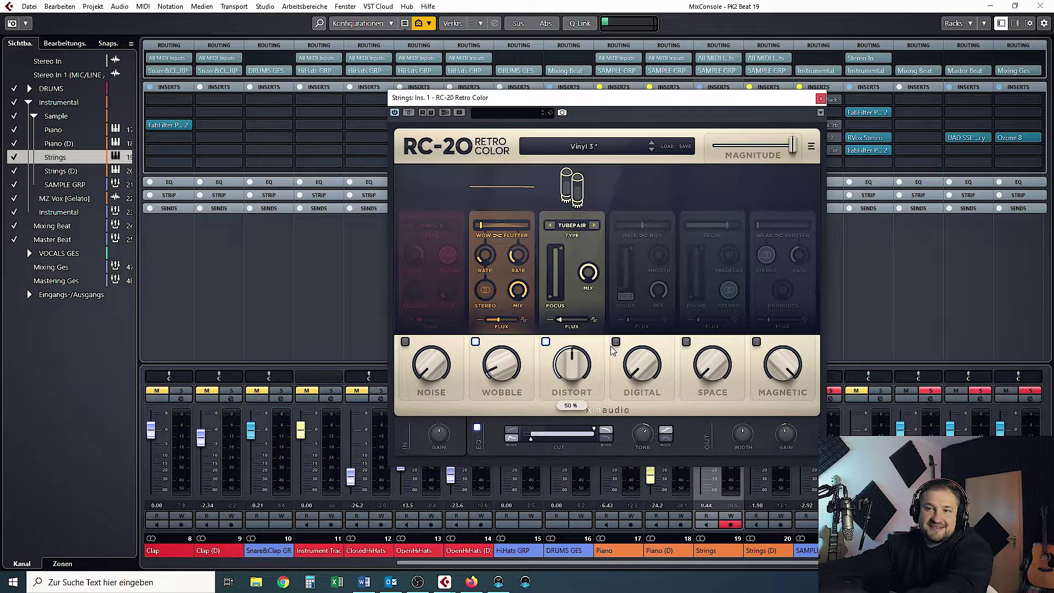
{"action": "mouse_move", "coordinate": [797, 146]}
{"action": "left_mouse_down"}
{"action": "mouse_move", "coordinate": [713, 146]}
{"action": "mouse_move", "coordinate": [794, 146]}
{"action": "left_mouse_up"}
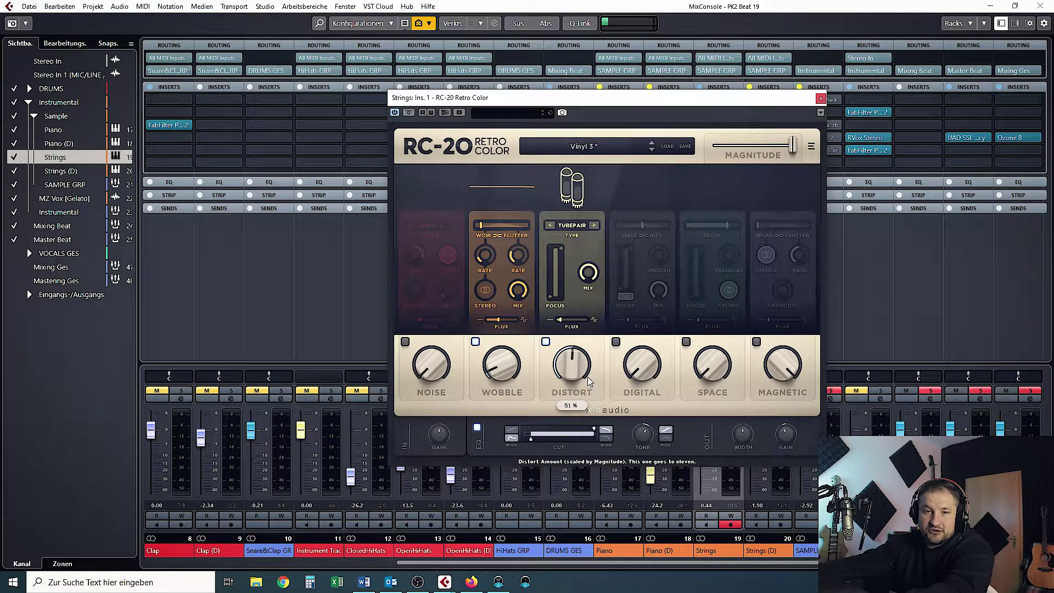
{"action": "left_click_drag", "start_coordinate": [483, 98], "coordinate": [224, 37]}
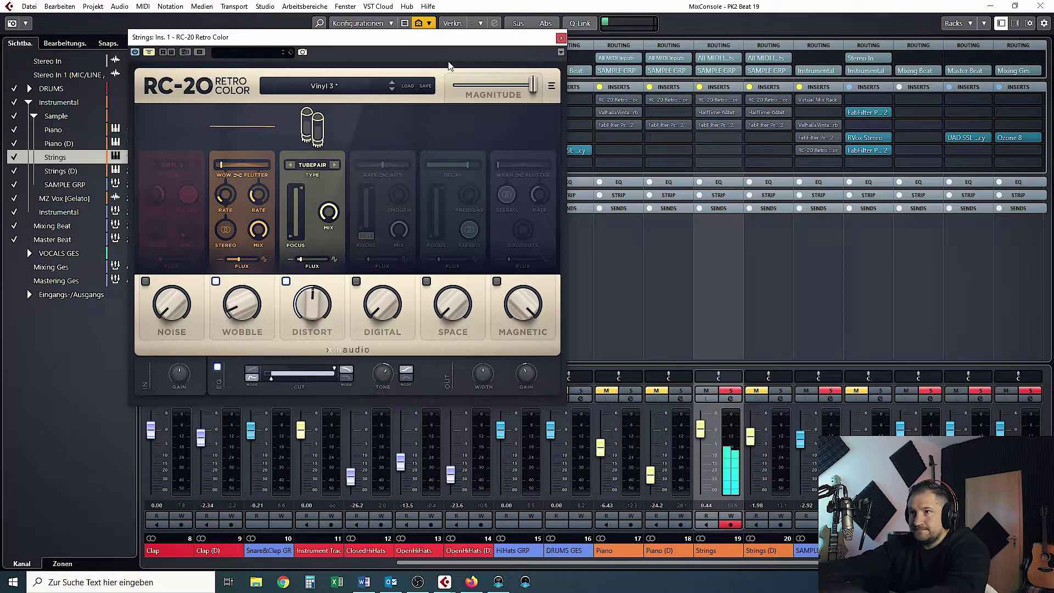
{"action": "left_click", "coordinate": [149, 52]}
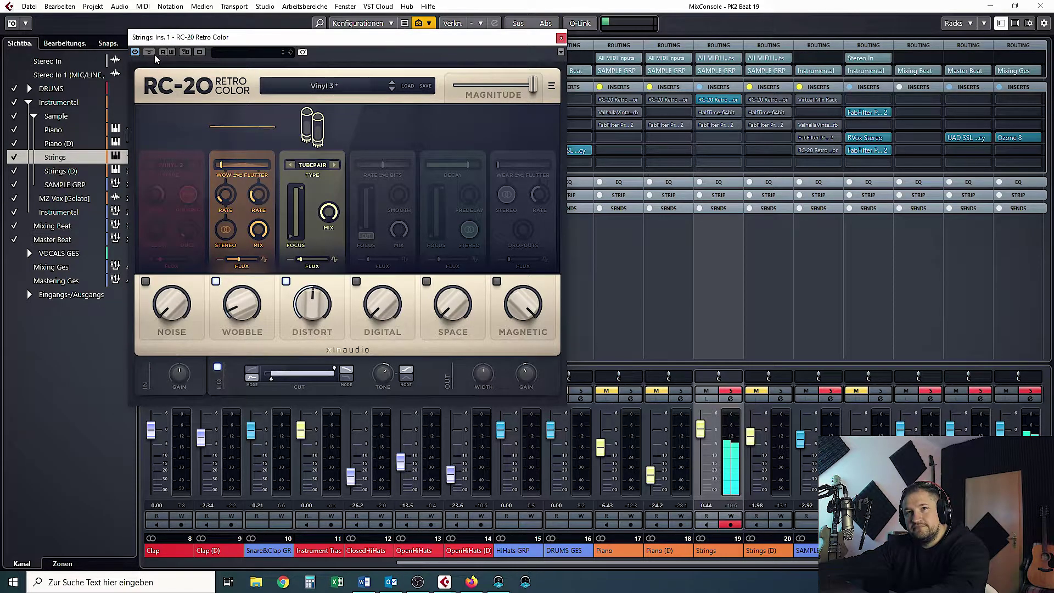
{"action": "left_click", "coordinate": [150, 53]}
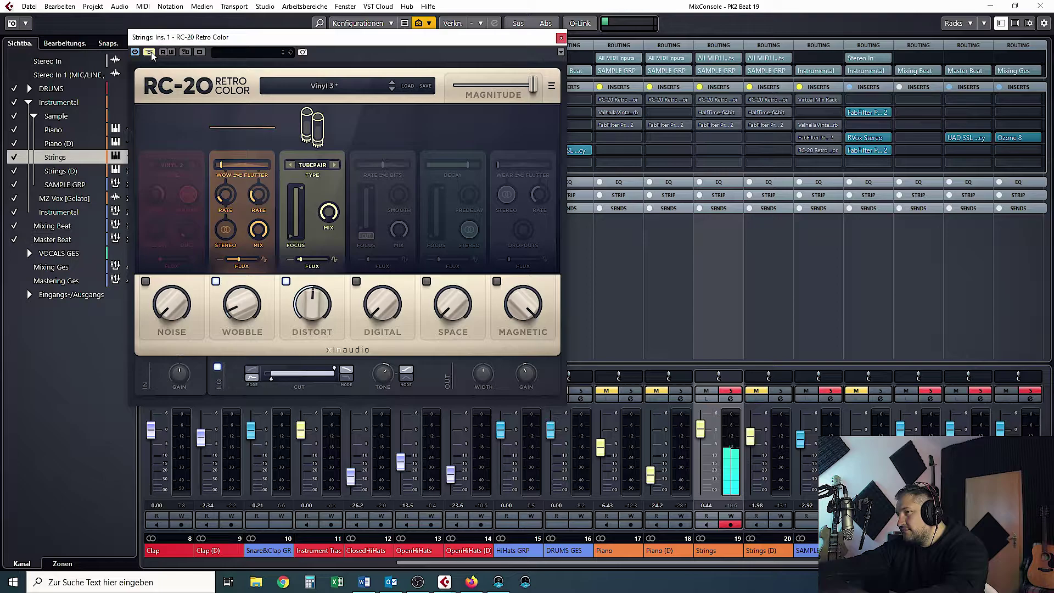
{"action": "left_click", "coordinate": [150, 53]}
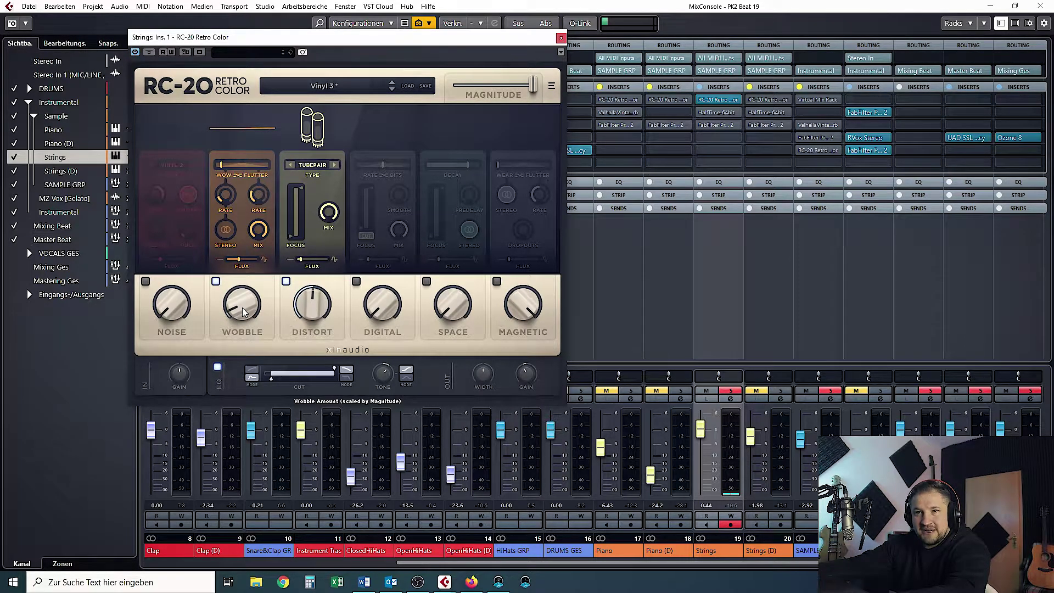
Step: Audition RC-20 on Strings by sweeping Wobble to maximum and back to 7 %, and Distort up and back to about half
{"action": "left_click_drag", "start_coordinate": [244, 312], "coordinate": [276, 107]}
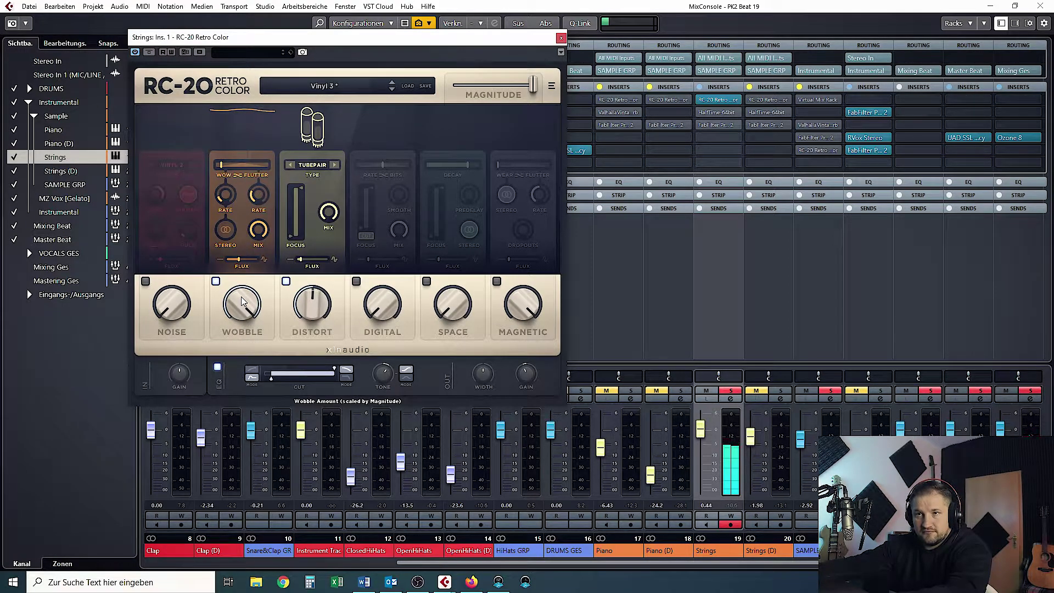
{"action": "left_click_drag", "start_coordinate": [239, 298], "coordinate": [234, 505]}
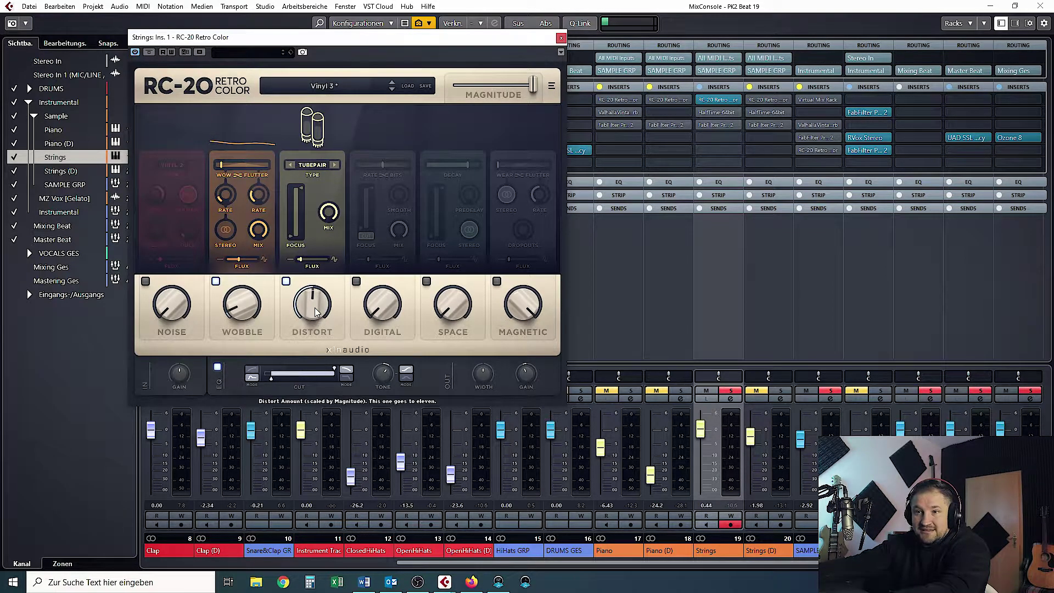
{"action": "left_click_drag", "start_coordinate": [317, 313], "coordinate": [337, 182]}
{"action": "left_click_drag", "start_coordinate": [312, 298], "coordinate": [317, 420]}
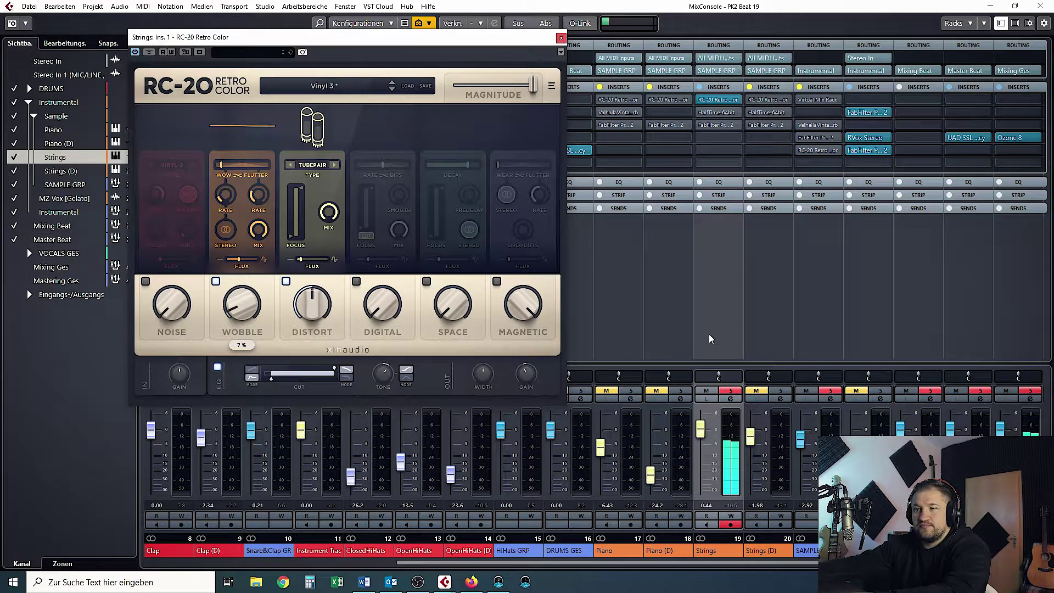
Step: Solo the Strings (D) channel as well, and replace the open plug-in window with its own activated RC-20 Retro Color insert
{"action": "left_click", "coordinate": [779, 392]}
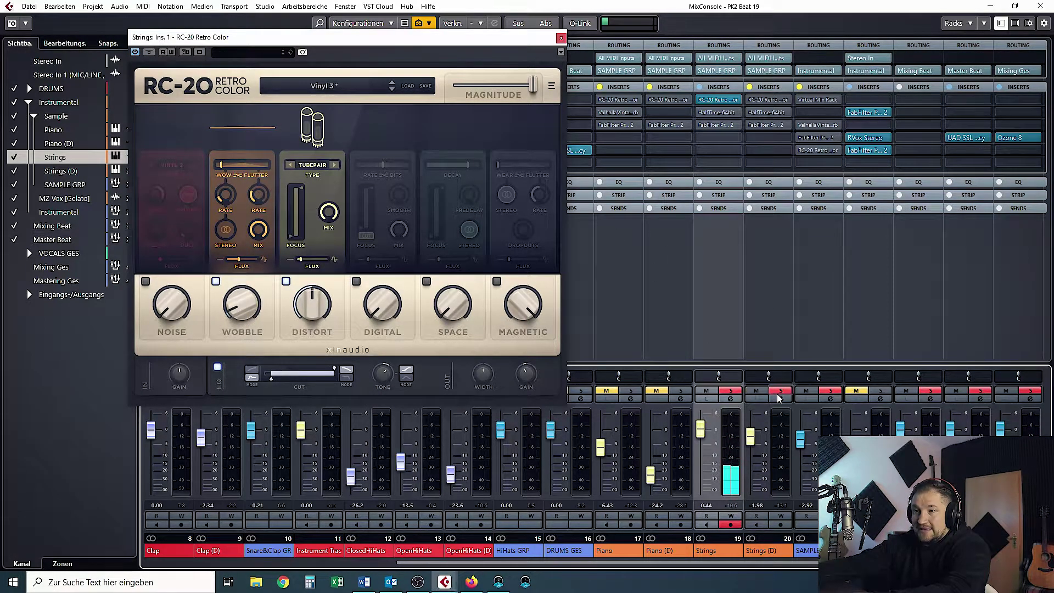
{"action": "left_click", "coordinate": [560, 38]}
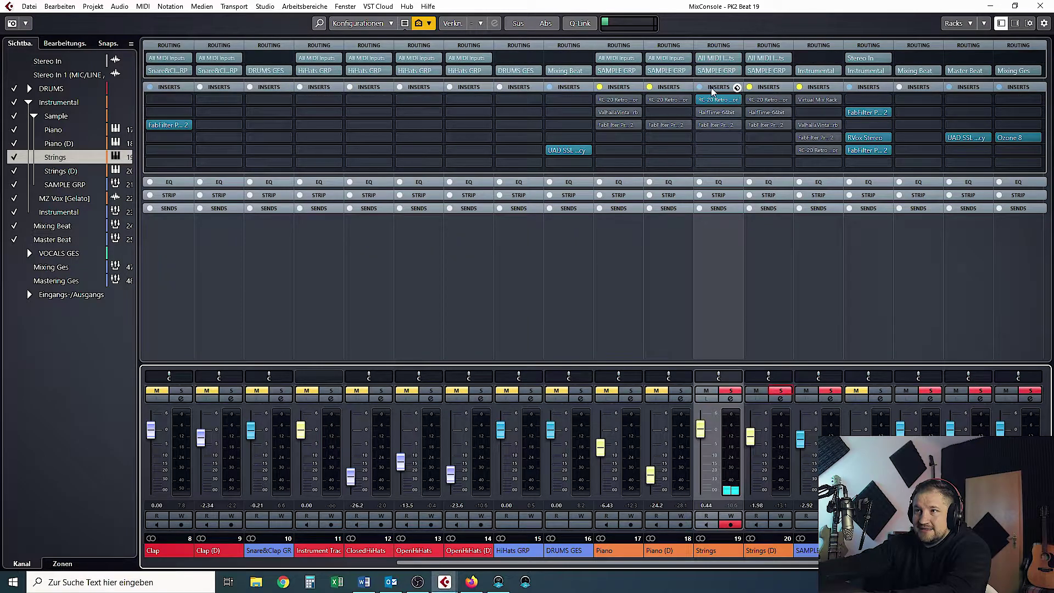
{"action": "left_click", "coordinate": [753, 103]}
{"action": "left_click_drag", "start_coordinate": [766, 143], "coordinate": [475, 82]}
Step: Play both string channels and compare them with their RC-20 inserts bypassed and re-enabled
{"action": "key", "text": "space"}
{"action": "mouse_move", "coordinate": [703, 103]}
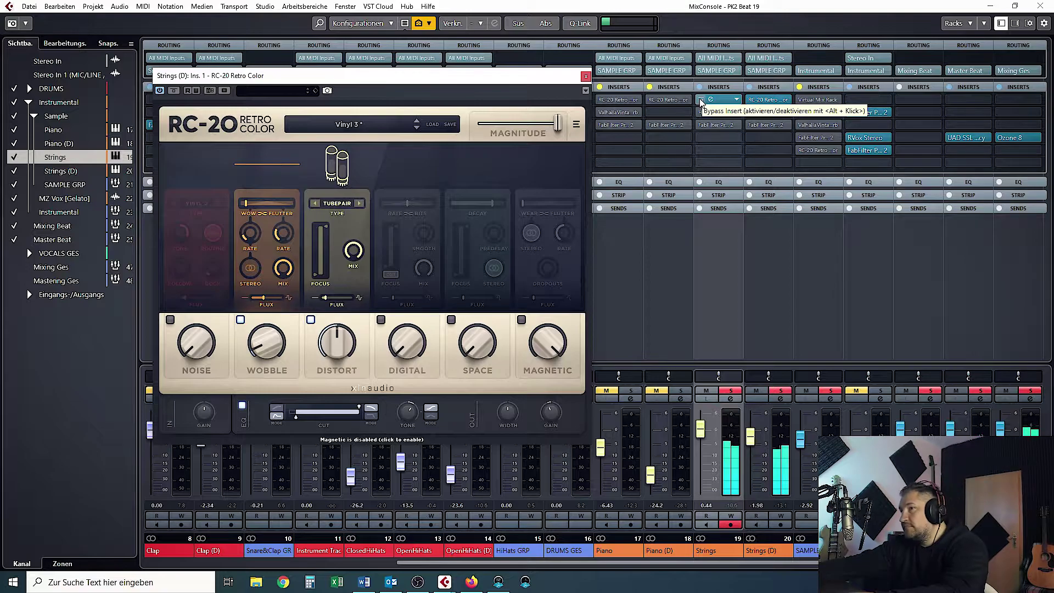
{"action": "left_click", "coordinate": [702, 102]}
{"action": "left_click", "coordinate": [752, 101]}
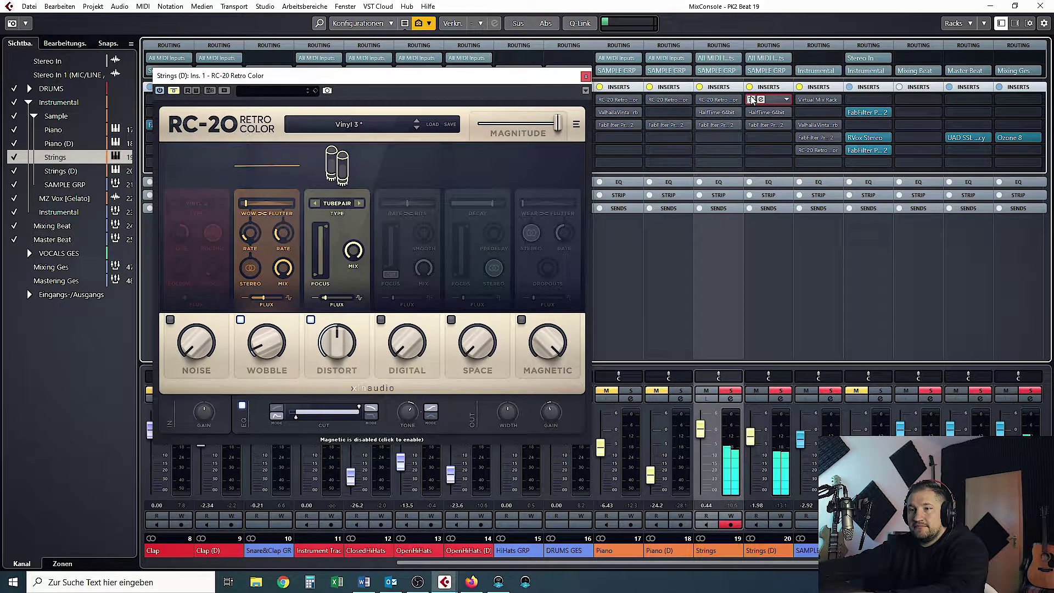
{"action": "left_click", "coordinate": [752, 100]}
{"action": "left_click", "coordinate": [701, 102]}
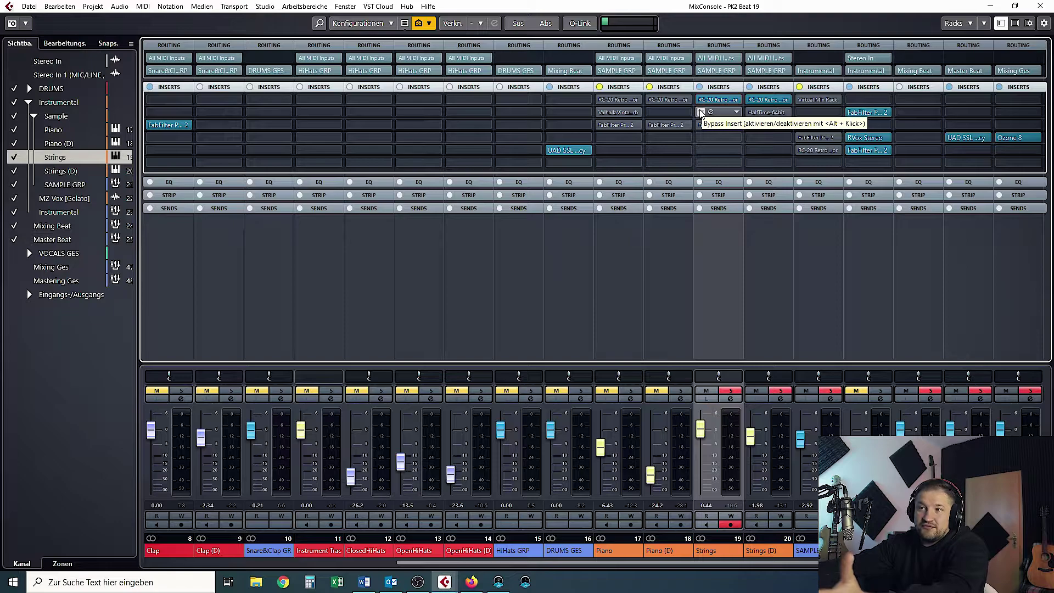
Step: Activate the HalfTime insert on the Strings channel and open its editor in the middle of the mixer
{"action": "left_click", "coordinate": [701, 112]}
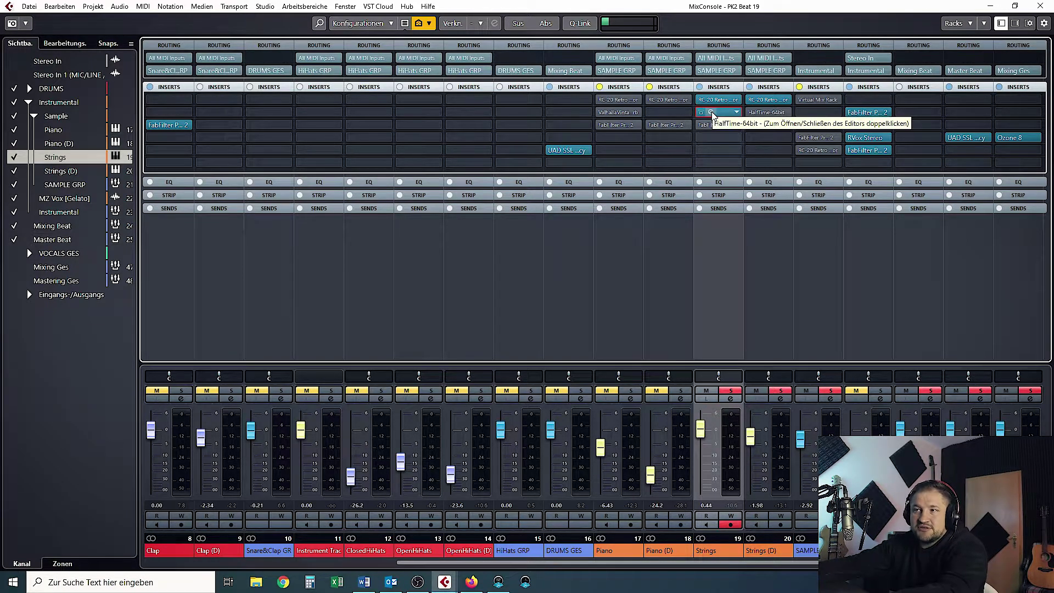
{"action": "double_click", "coordinate": [712, 113]}
{"action": "left_click_drag", "start_coordinate": [231, 64], "coordinate": [434, 122]}
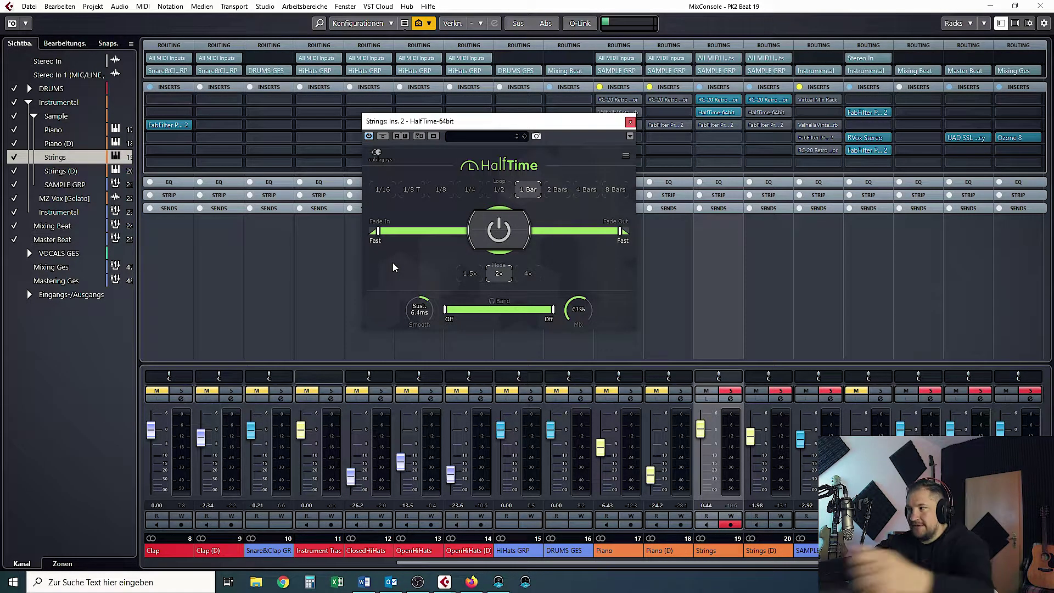
Step: Play the Strings channel and compare its sound with the HalfTime insert bypassed and re-enabled
{"action": "key", "text": "space"}
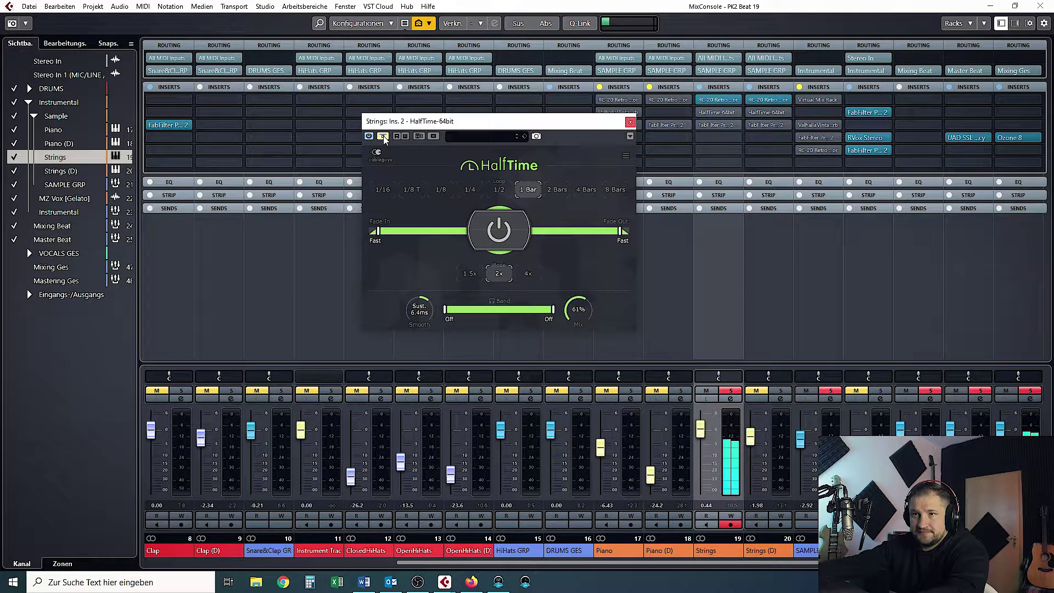
{"action": "left_click", "coordinate": [383, 137]}
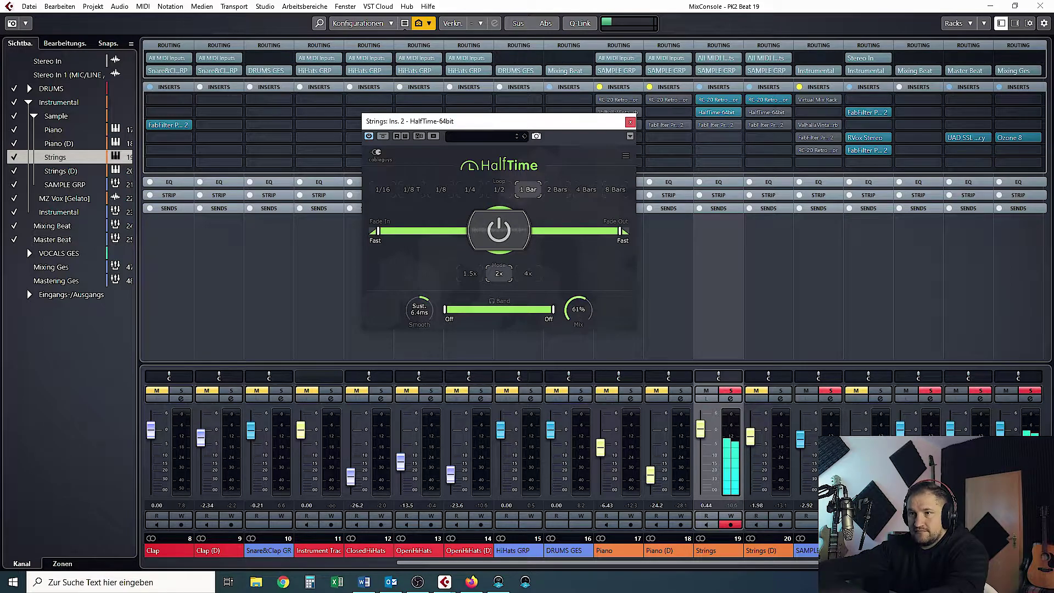
{"action": "key", "text": "space"}
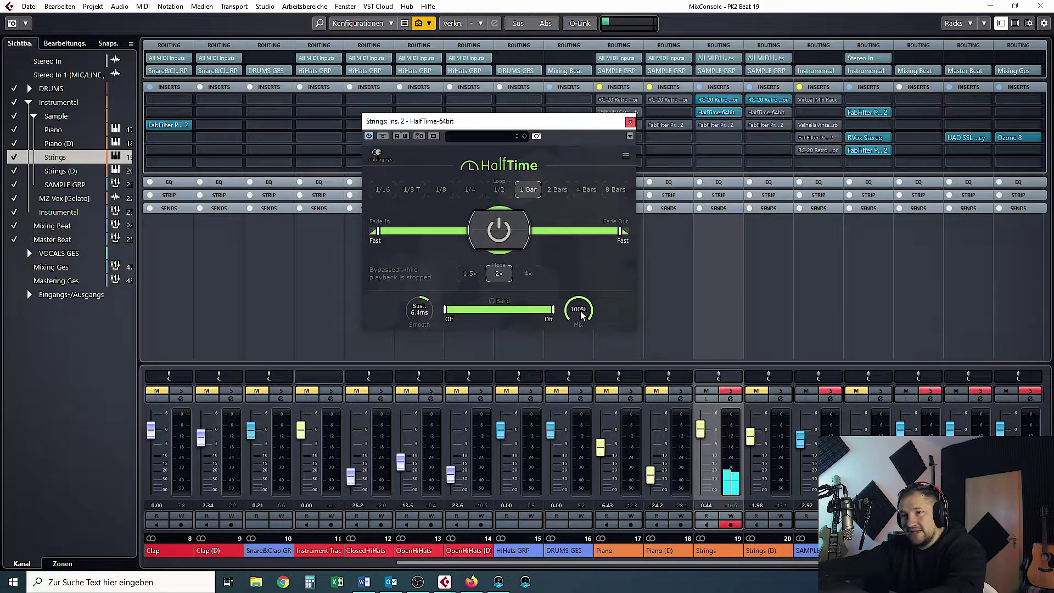
Step: Audition HalfTime on Strings at 100 % mix with 1/2 and 1/4 loop lengths, and restore 1 Bar and 61 % mix
{"action": "key", "text": "space"}
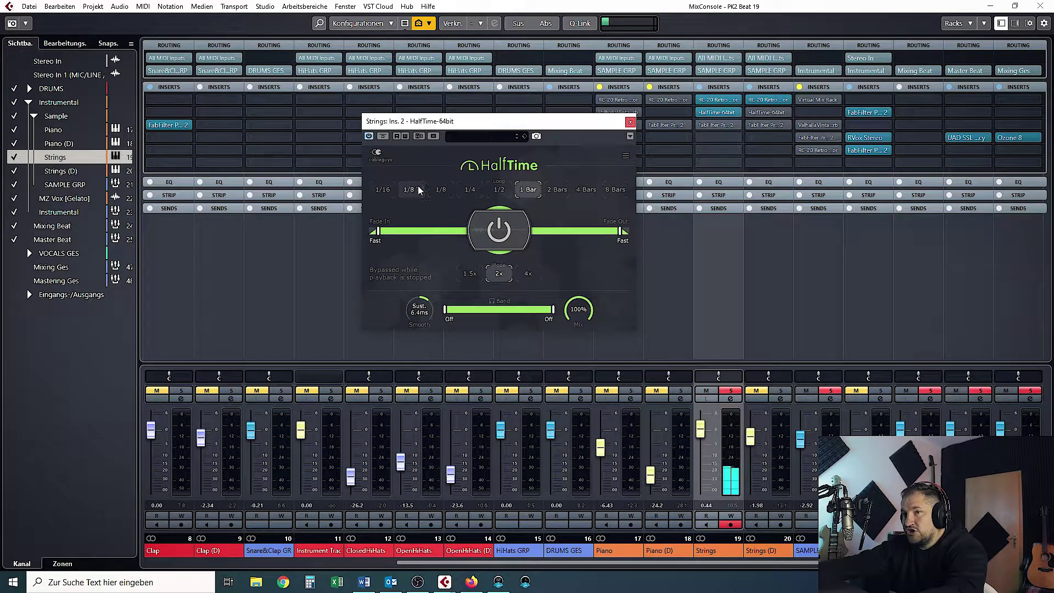
{"action": "left_click", "coordinate": [502, 190]}
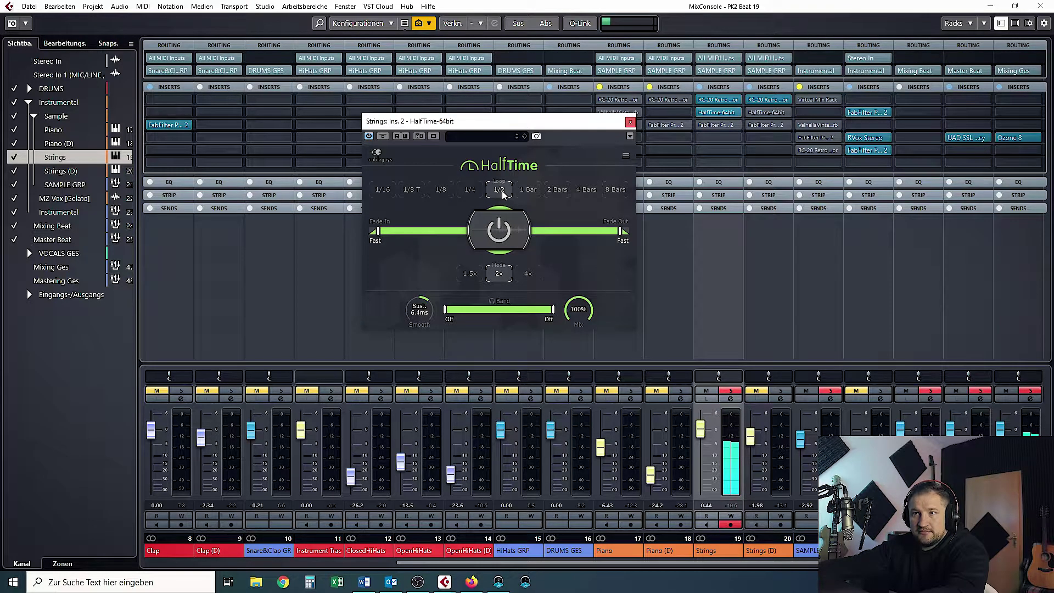
{"action": "left_click", "coordinate": [470, 190]}
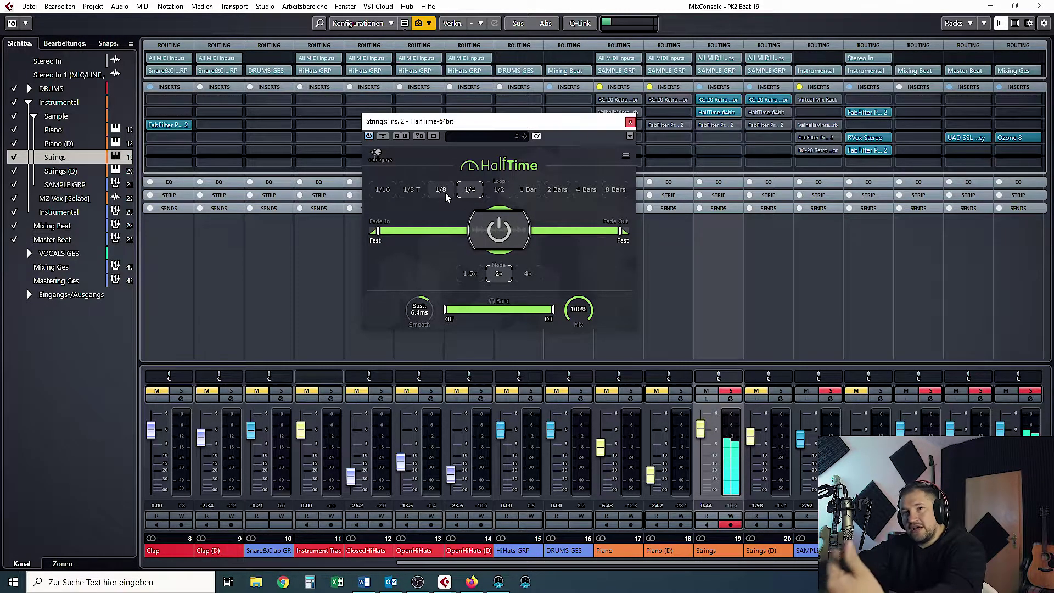
{"action": "left_click", "coordinate": [533, 189]}
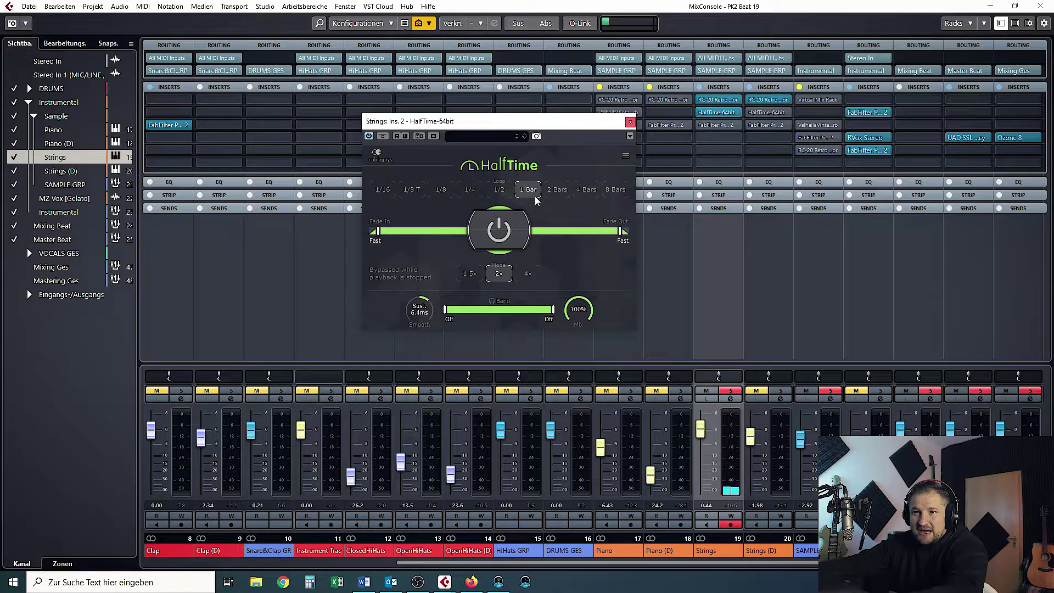
{"action": "left_click_drag", "start_coordinate": [579, 309], "coordinate": [578, 311]}
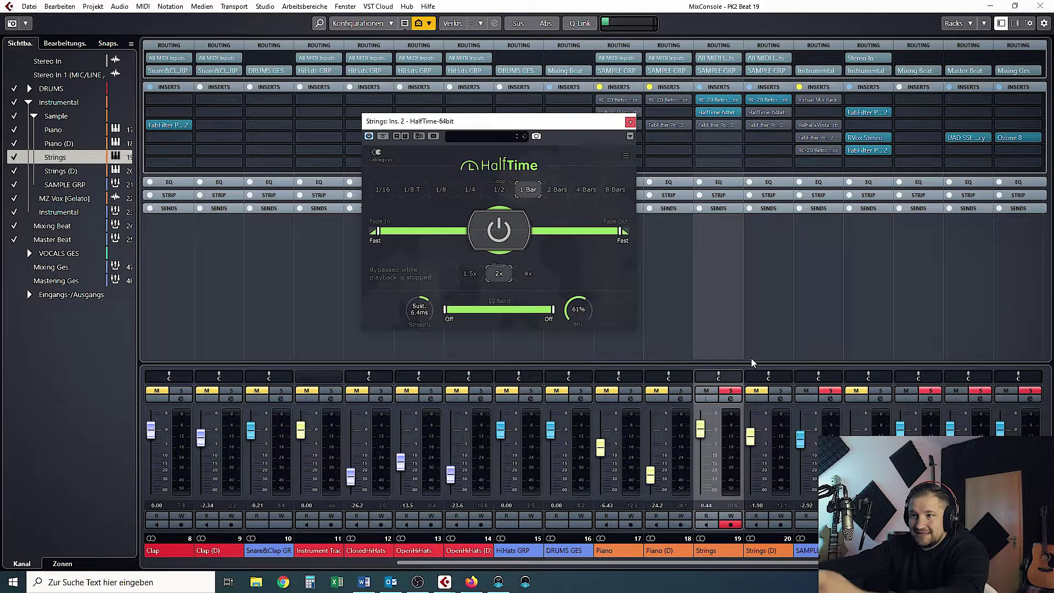
Step: Unmute Strings (D), activate and open its HalfTime insert, and arrange both HalfTime windows away from the string channels' insert slots
{"action": "left_click", "coordinate": [757, 391]}
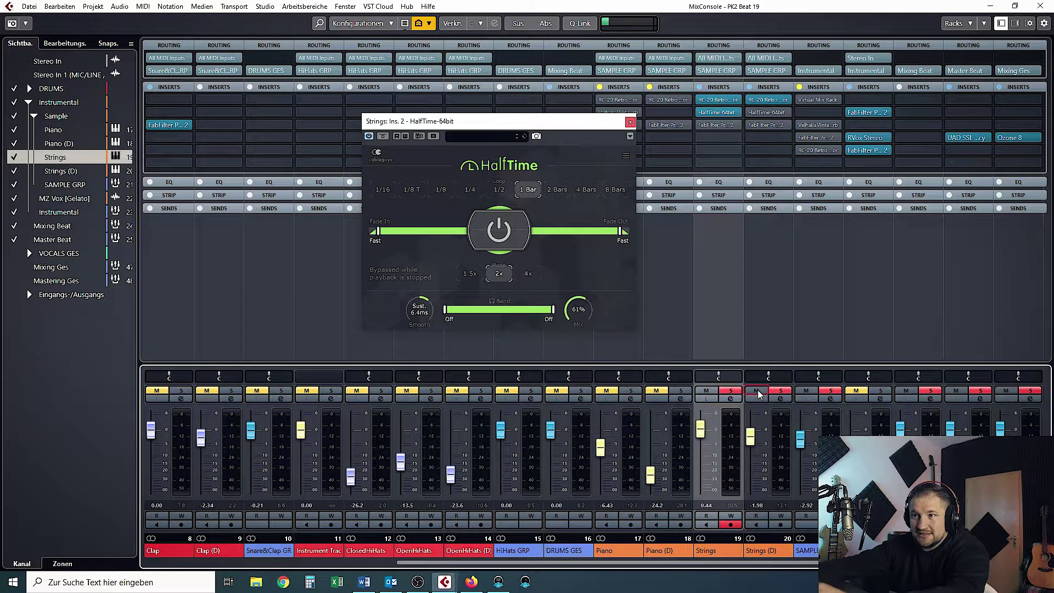
{"action": "left_click", "coordinate": [750, 112]}
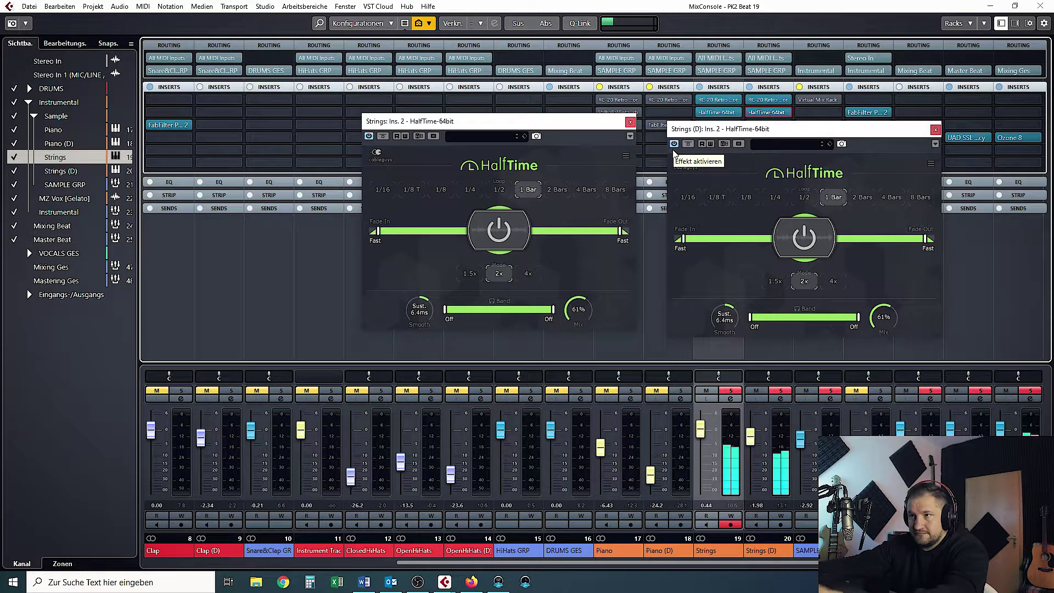
{"action": "left_click_drag", "start_coordinate": [710, 134], "coordinate": [124, 186]}
{"action": "left_click_drag", "start_coordinate": [430, 121], "coordinate": [440, 115]}
Step: Activate FabFilter Pro-Q 2 on both string channels, show each channel's EQ curve, and close both EQ editors
{"action": "left_click", "coordinate": [700, 125]}
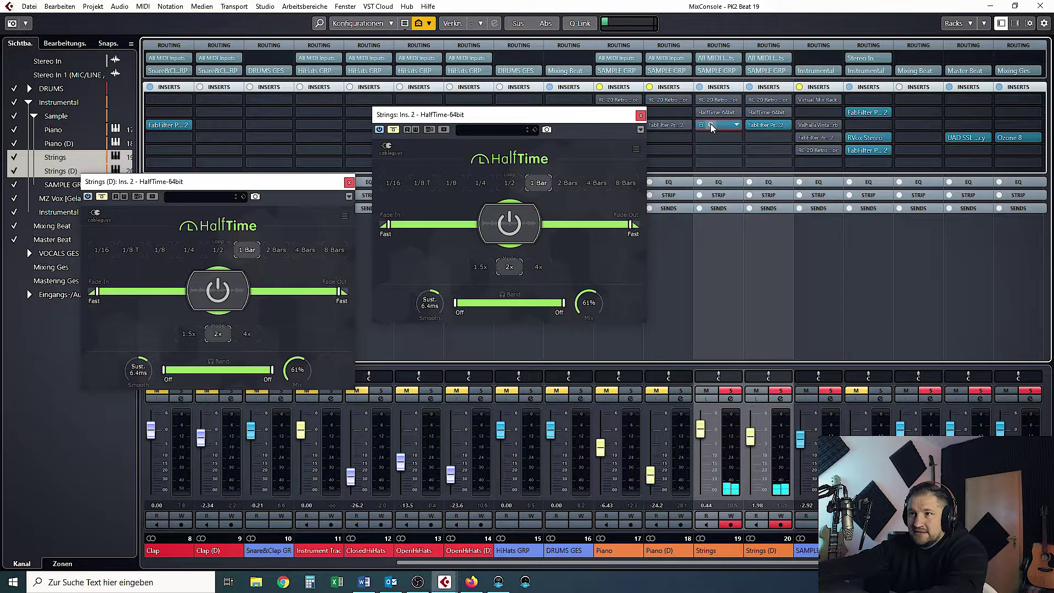
{"action": "left_click", "coordinate": [710, 123]}
{"action": "left_click_drag", "start_coordinate": [765, 190], "coordinate": [444, 135]}
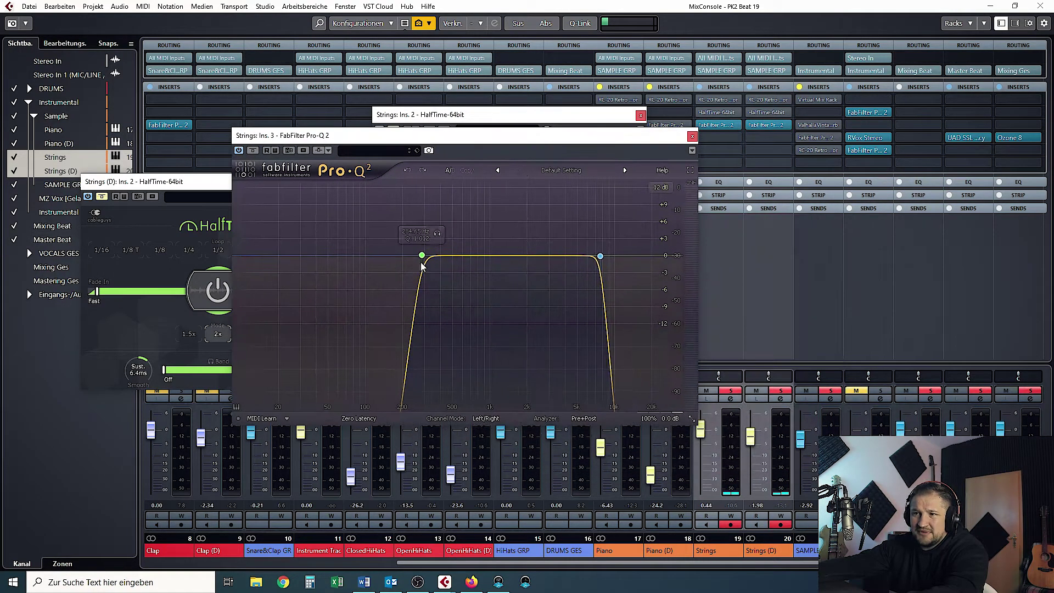
{"action": "left_click", "coordinate": [759, 124]}
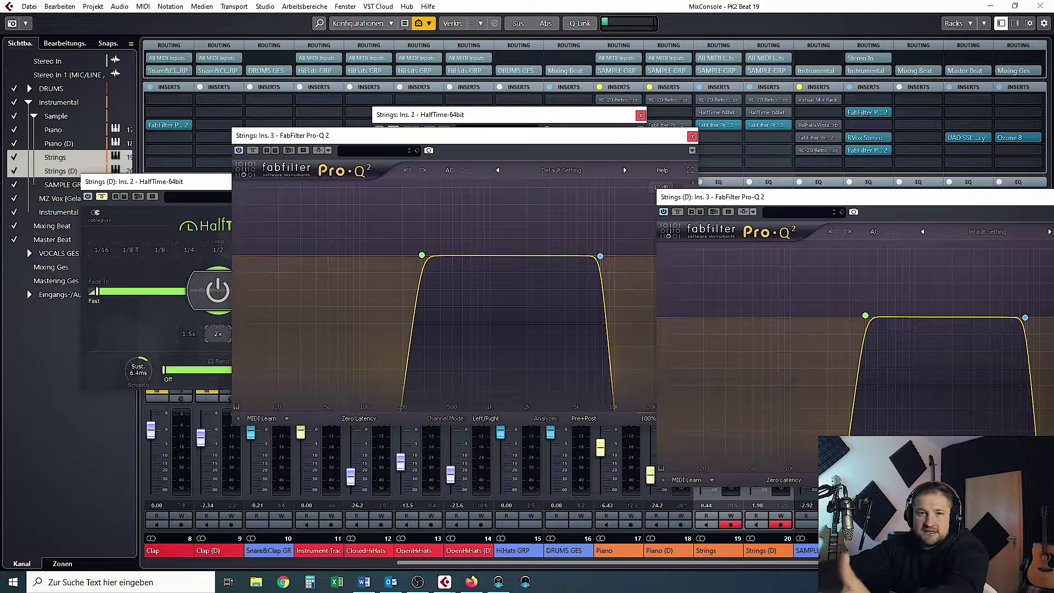
{"action": "left_click_drag", "start_coordinate": [1044, 201], "coordinate": [931, 202]}
{"action": "left_click", "coordinate": [1022, 199]}
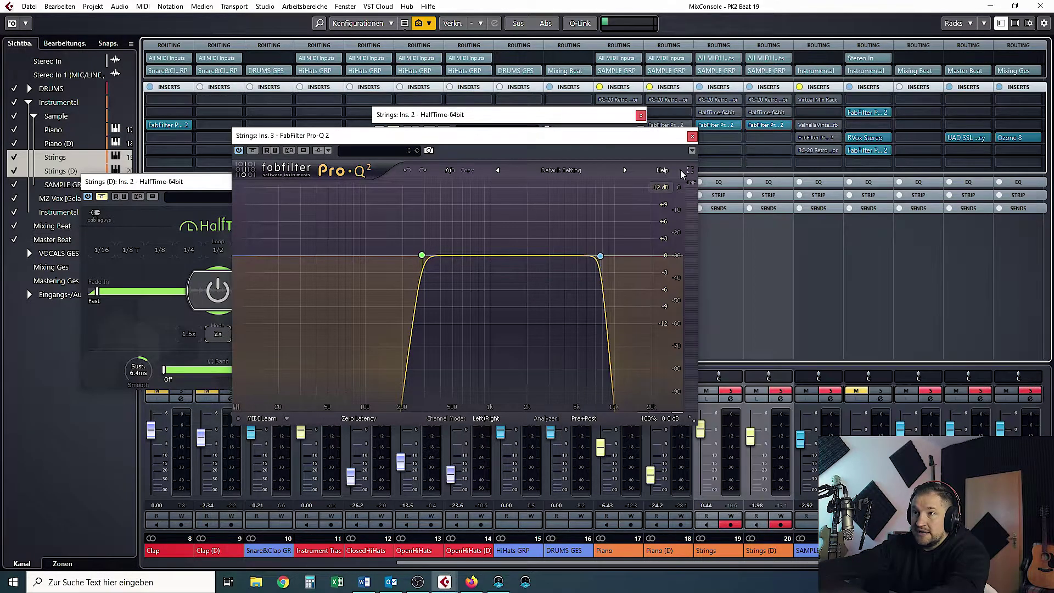
{"action": "left_click", "coordinate": [692, 136]}
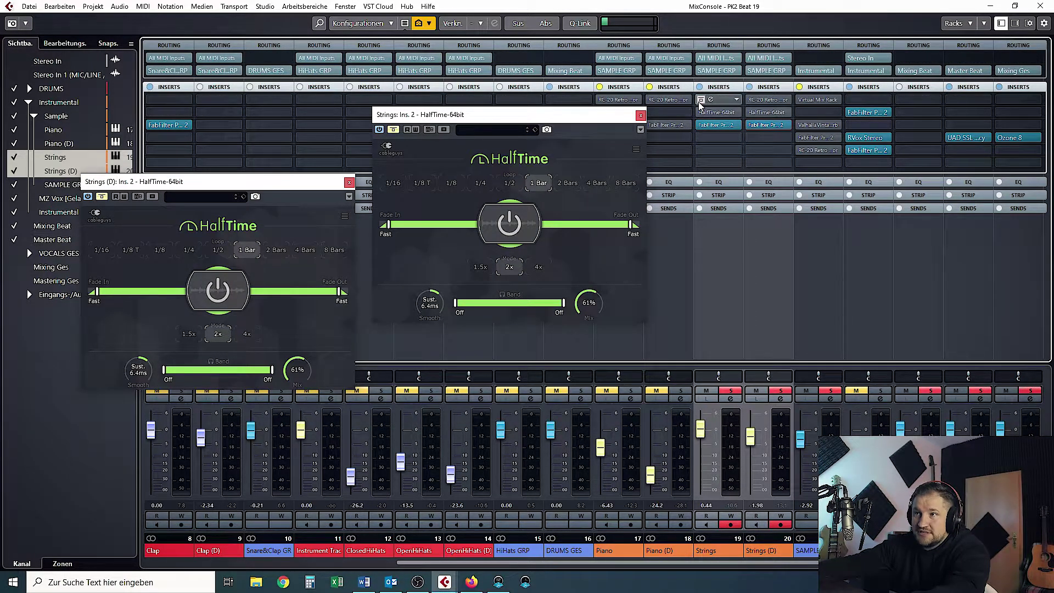
Step: Re-enable the string channels' plug-ins and compare the playback with all their inserts bypassed and re-enabled
{"action": "left_click", "coordinate": [714, 112]}
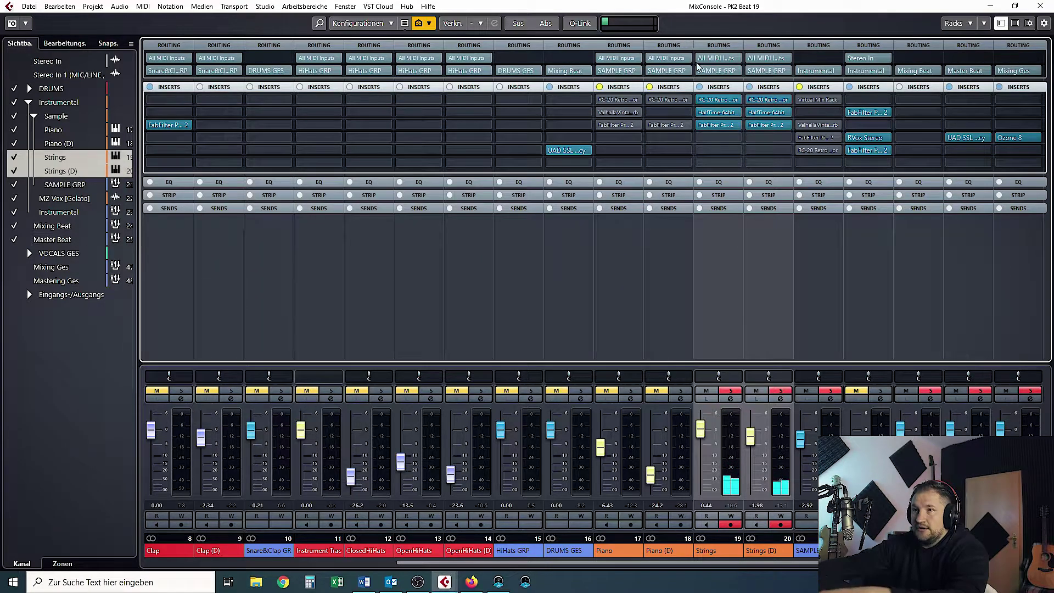
{"action": "left_click", "coordinate": [700, 86]}
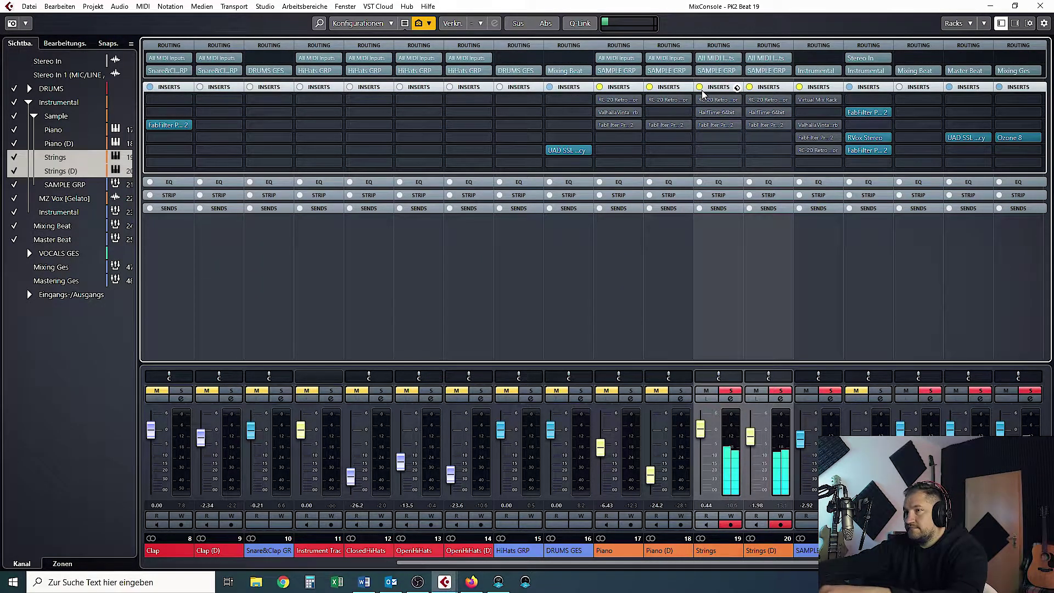
{"action": "key", "text": "shift+alt"}
{"action": "left_click", "coordinate": [700, 87], "text": "alt+shift"}
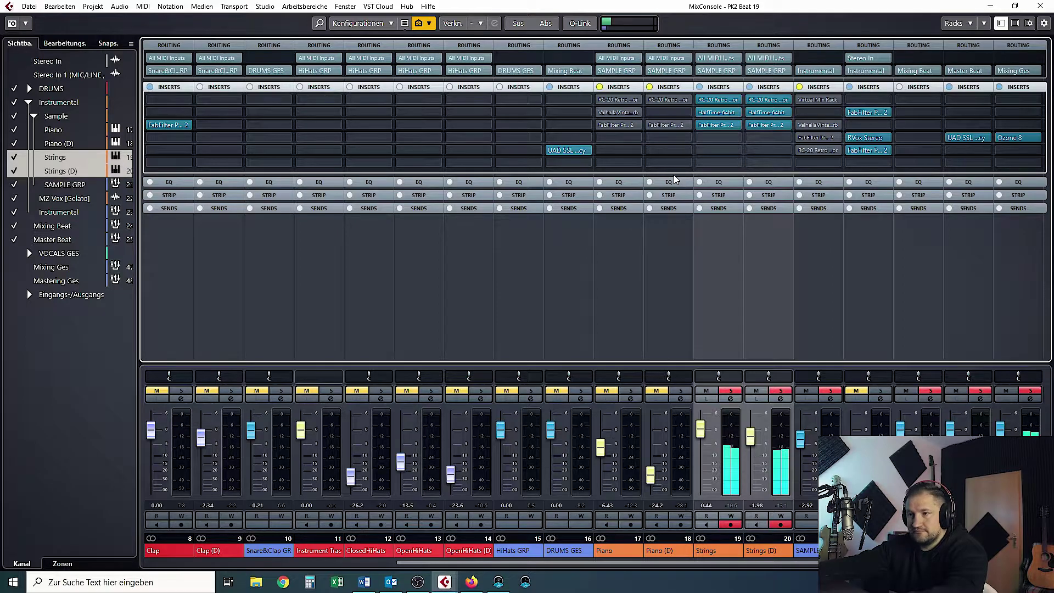
Step: Solo the Piano channel as well, activate and open its RC-20 Retro Color insert, and move the window clear of the Piano inserts
{"action": "left_click", "coordinate": [630, 390]}
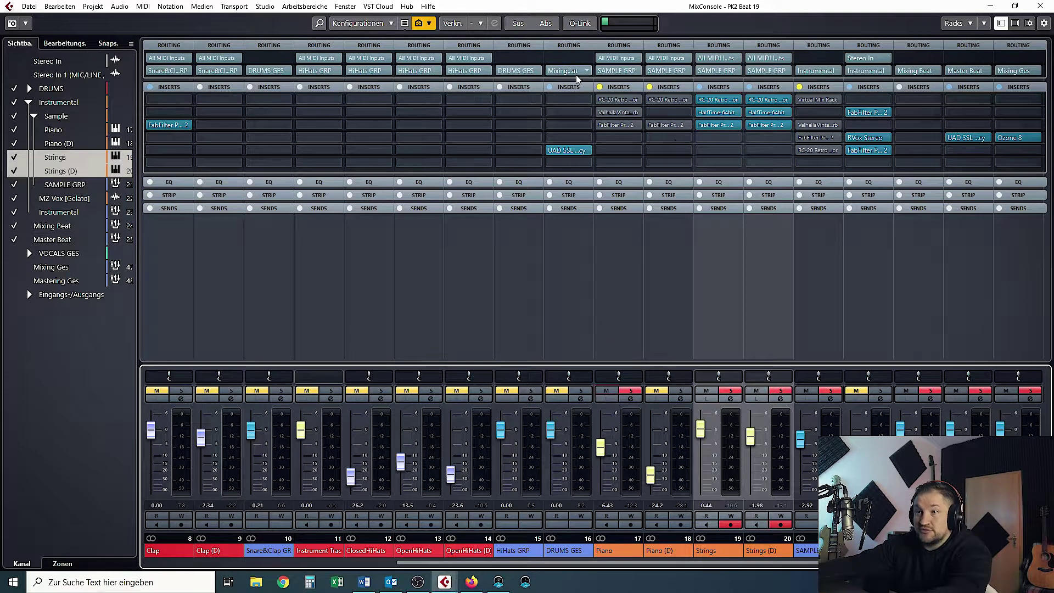
{"action": "left_click", "coordinate": [618, 552]}
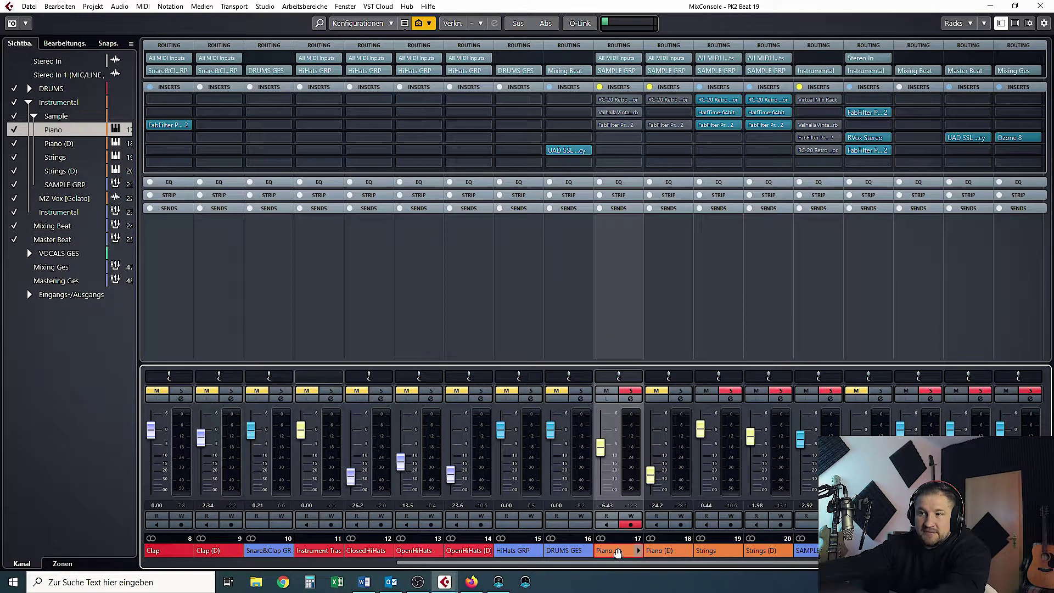
{"action": "left_click", "coordinate": [607, 100]}
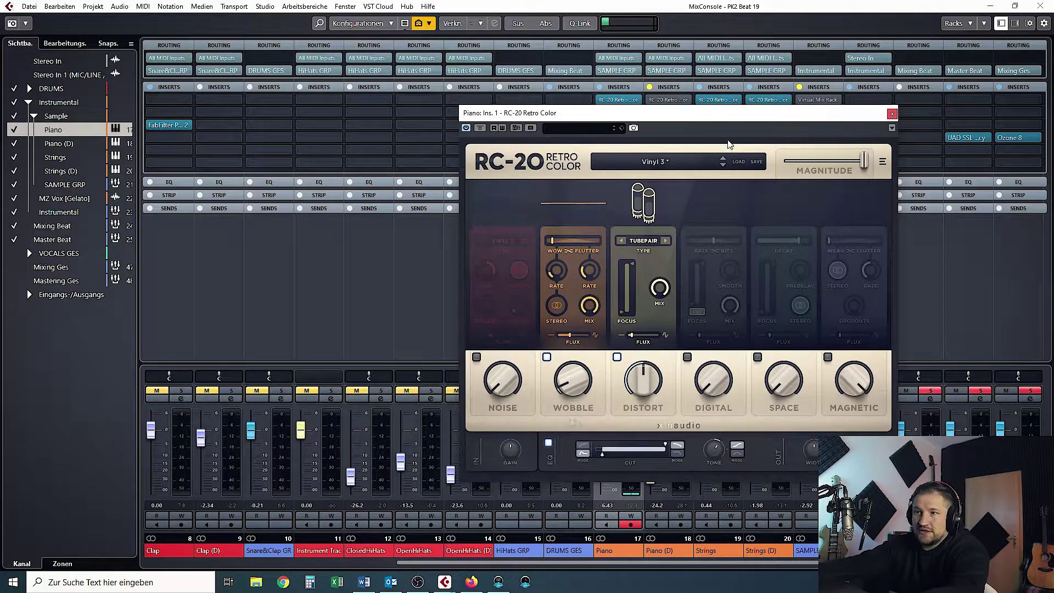
{"action": "left_click_drag", "start_coordinate": [724, 121], "coordinate": [383, 97]}
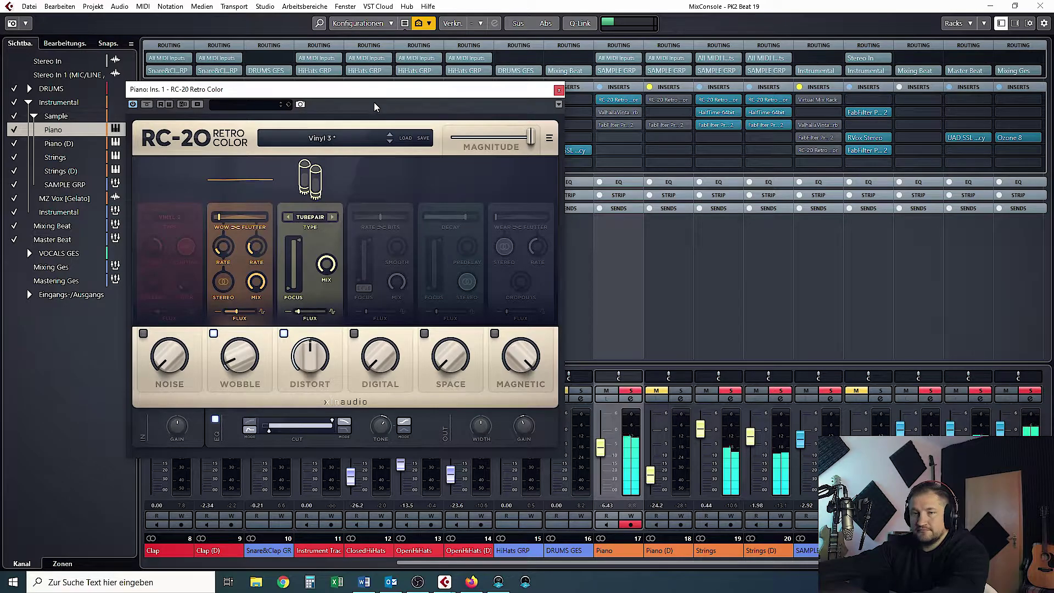
Step: Activate and open ValhallaVintageVerb on Piano, and compare the playback with the reverb bypassed and re-enabled
{"action": "mouse_move", "coordinate": [601, 115]}
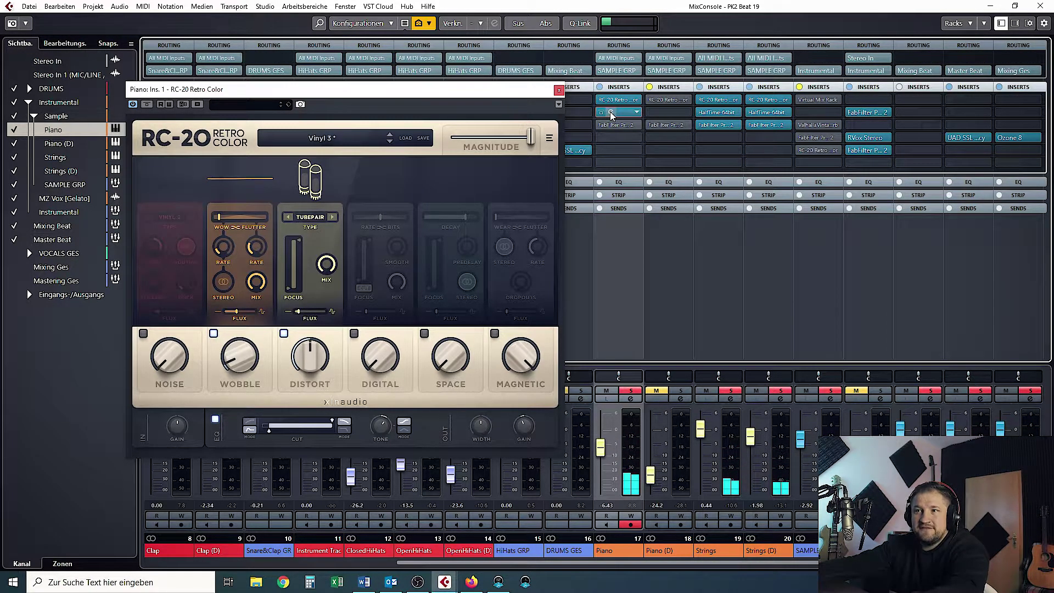
{"action": "left_click", "coordinate": [610, 111]}
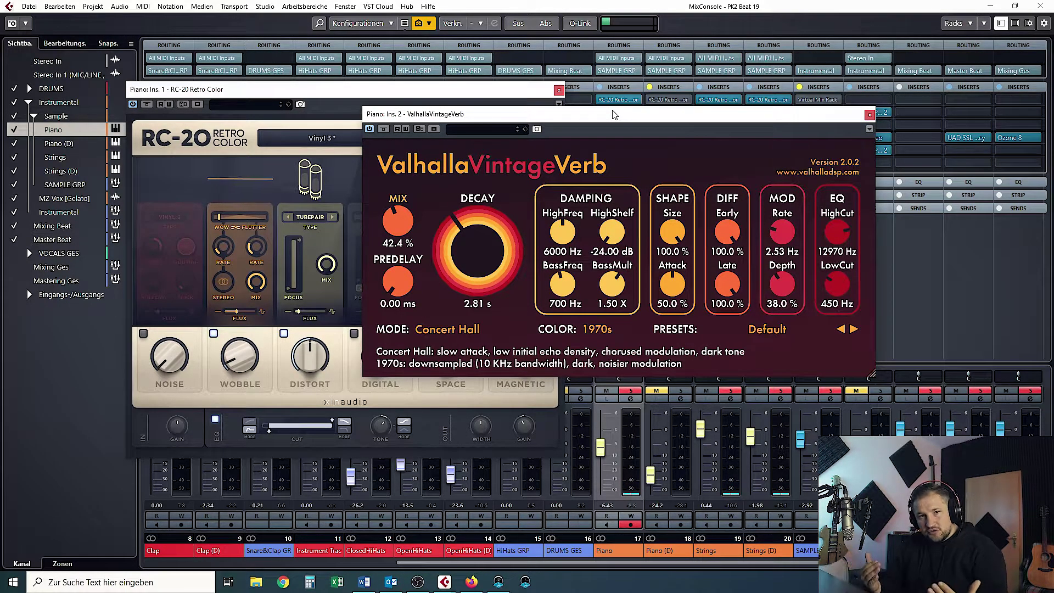
{"action": "left_click_drag", "start_coordinate": [845, 116], "coordinate": [593, 175]}
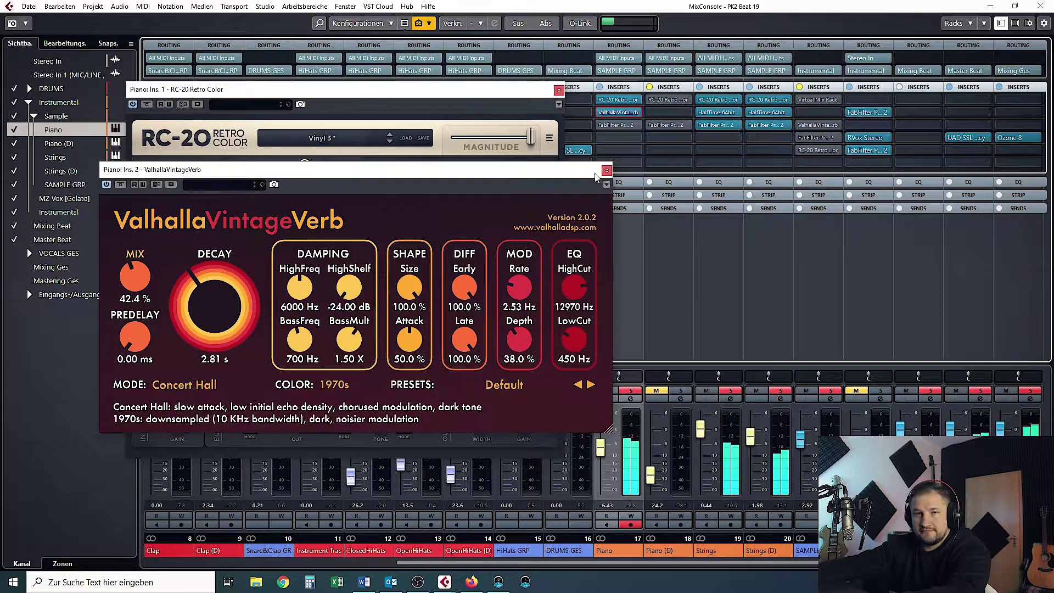
{"action": "left_click", "coordinate": [120, 184]}
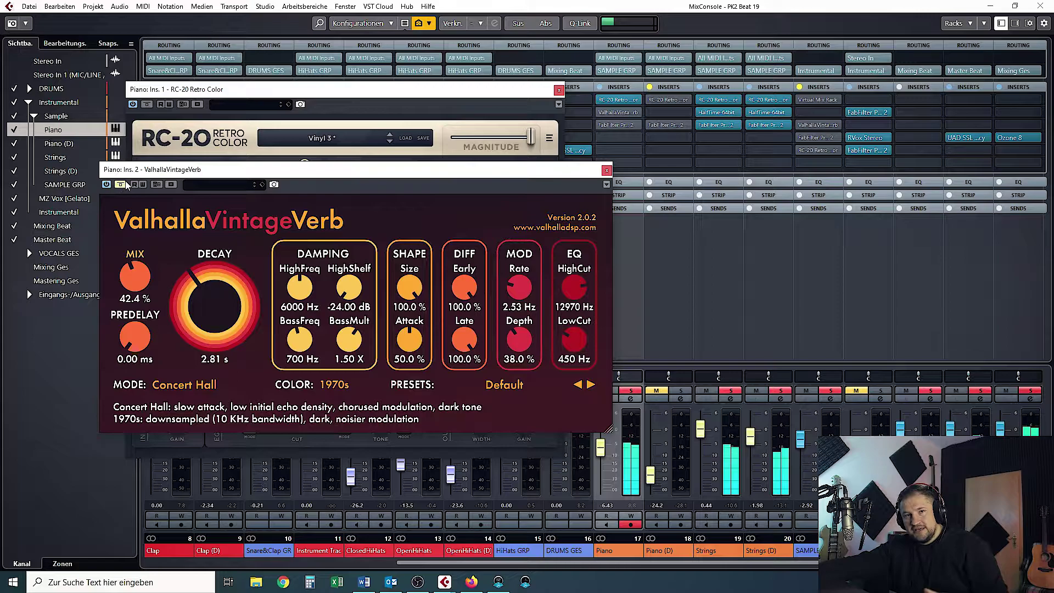
{"action": "left_click", "coordinate": [121, 185]}
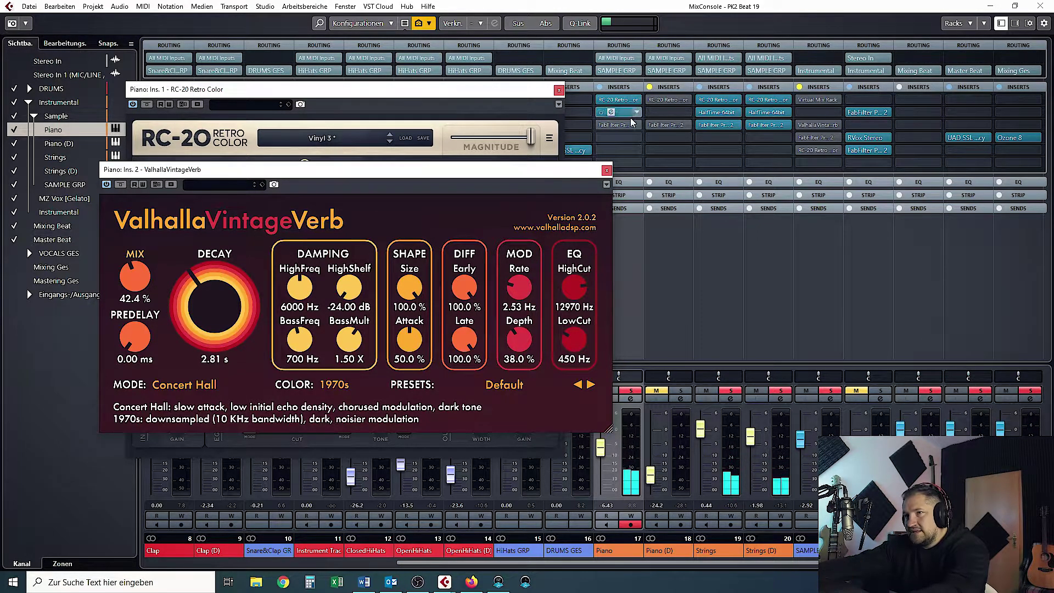
Step: Activate FabFilter Pro-Q 2 on Piano, show its EQ curve during playback, and close all open Piano plug-in windows
{"action": "left_click", "coordinate": [611, 125]}
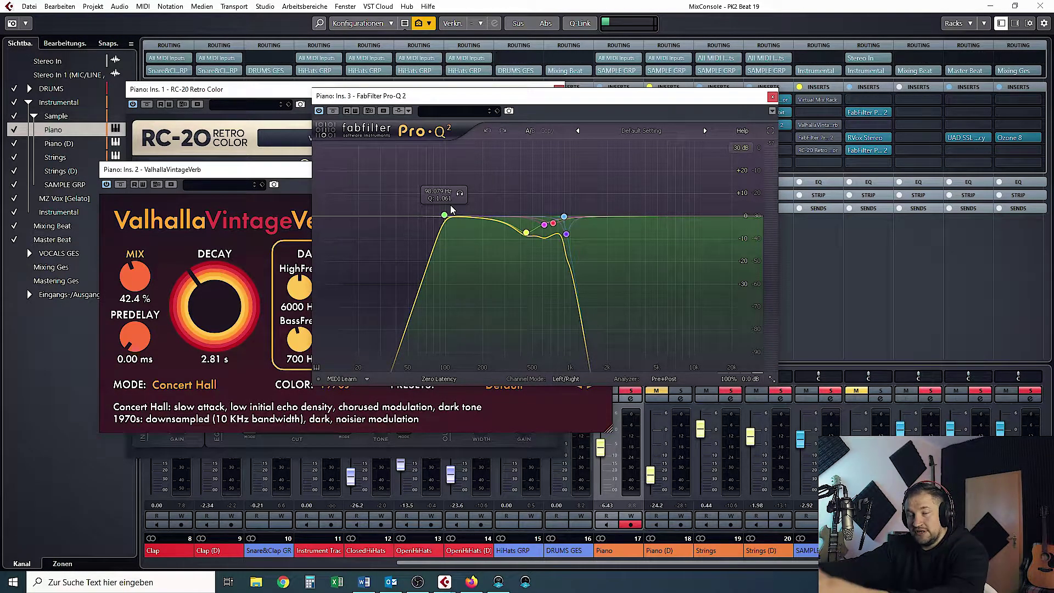
{"action": "left_click_drag", "start_coordinate": [644, 101], "coordinate": [784, 183]}
{"action": "key", "text": "space"}
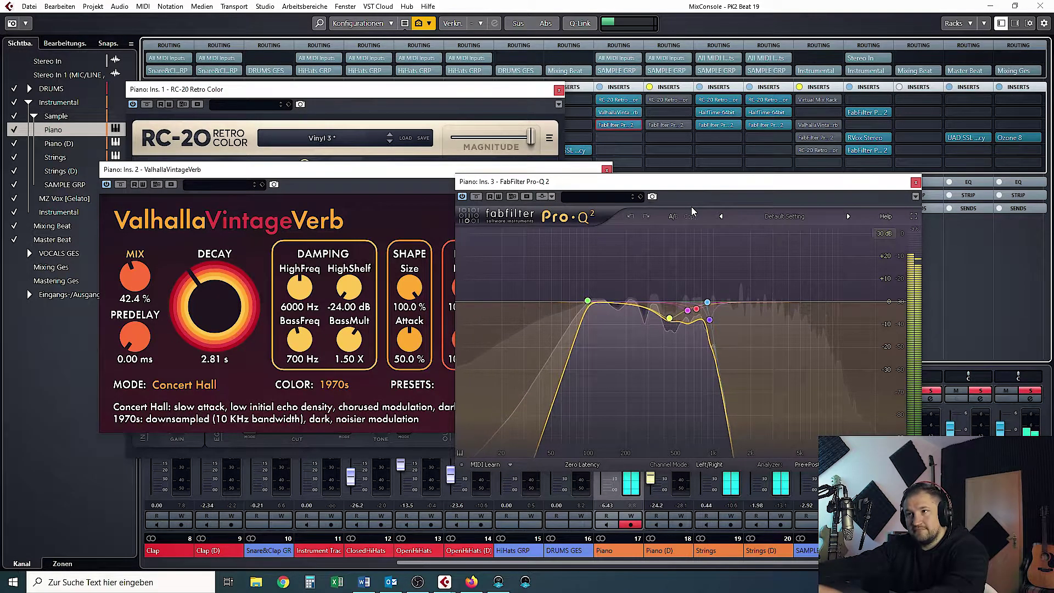
{"action": "key", "text": "Escape"}
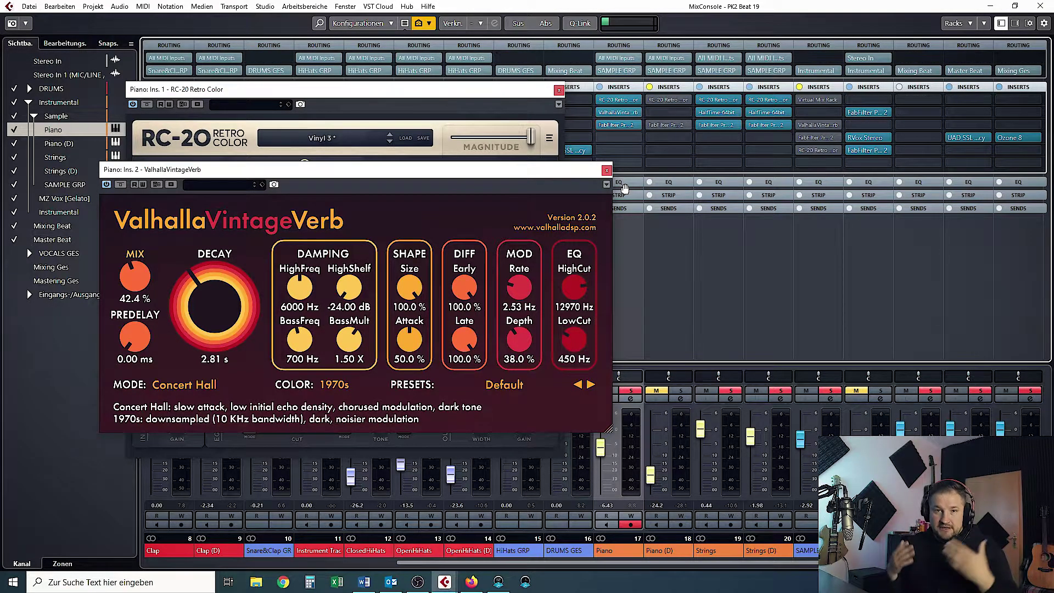
{"action": "left_click", "coordinate": [607, 171]}
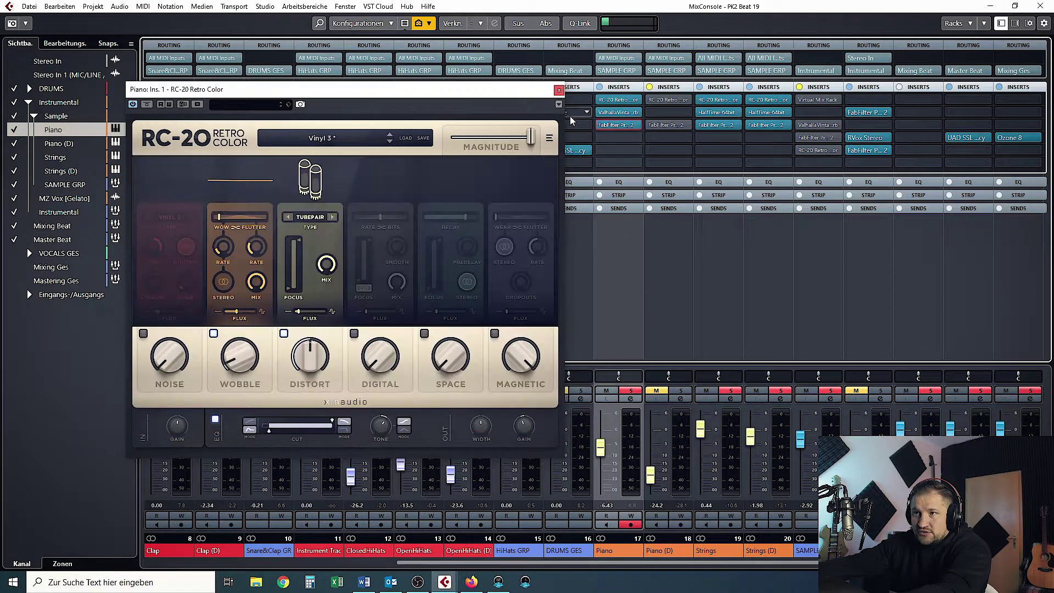
{"action": "left_click", "coordinate": [558, 90]}
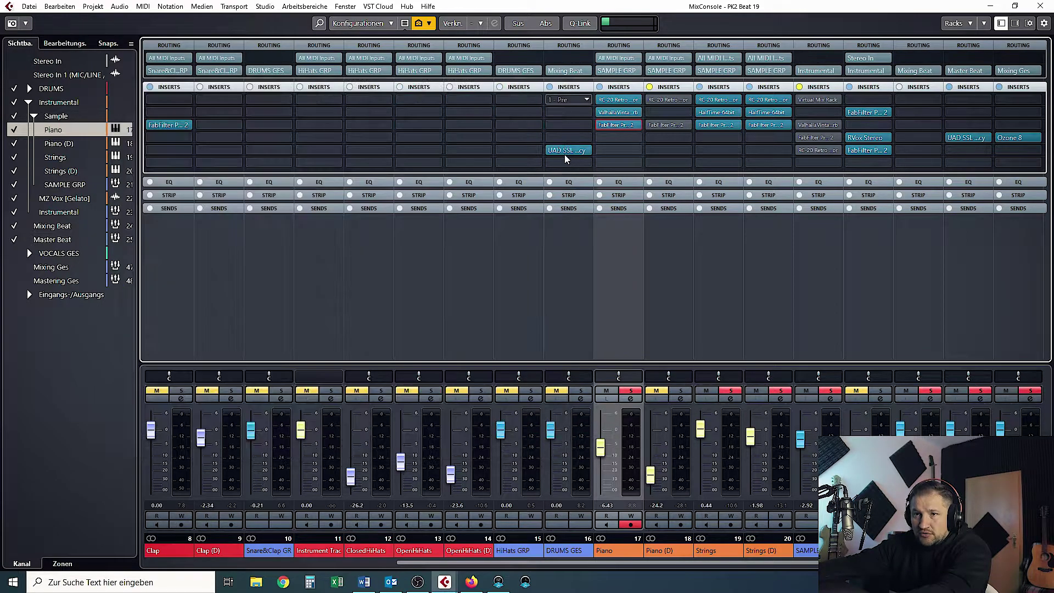
Step: Rename the Piano (D) channel as Streicher
{"action": "left_click", "coordinate": [668, 553]}
{"action": "double_click", "coordinate": [668, 551]}
{"action": "type", "text": "Streic"}
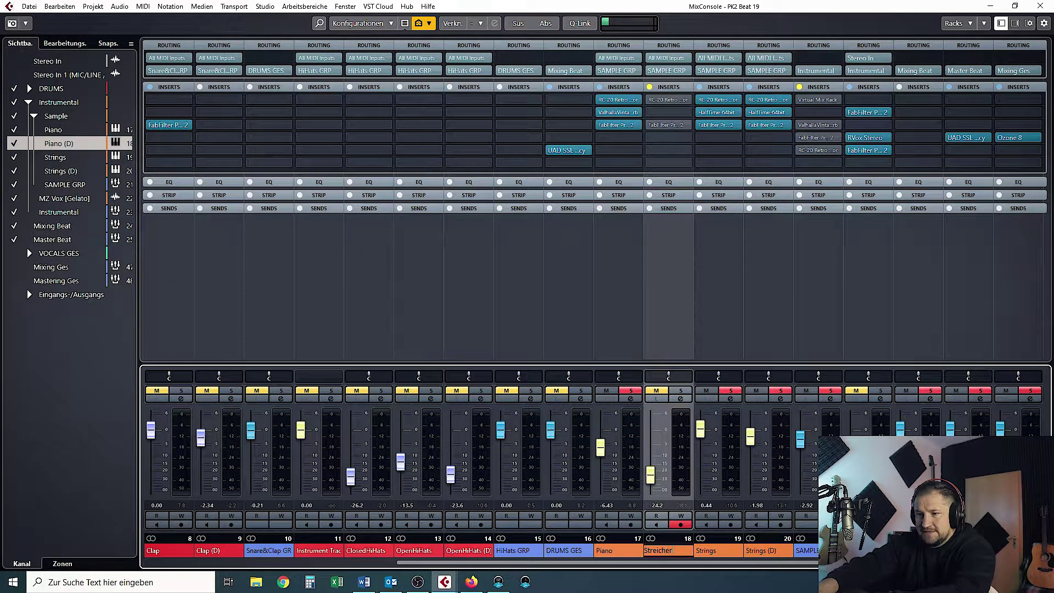
{"action": "type", "text": "her"}
{"action": "key", "text": "Return"}
Step: Solo Streicher in place of Piano and both string channels, and activate and open its RC-20 Retro Color insert
{"action": "left_click", "coordinate": [681, 390]}
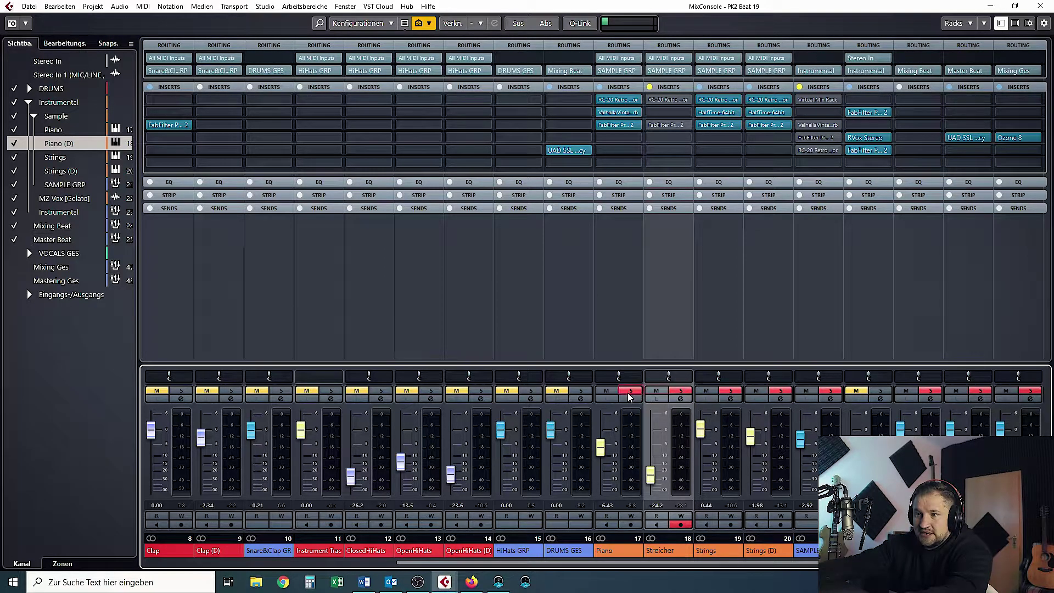
{"action": "left_click", "coordinate": [630, 391]}
{"action": "key", "text": "Down"}
{"action": "key", "text": "Down"}
{"action": "left_click", "coordinate": [658, 100]}
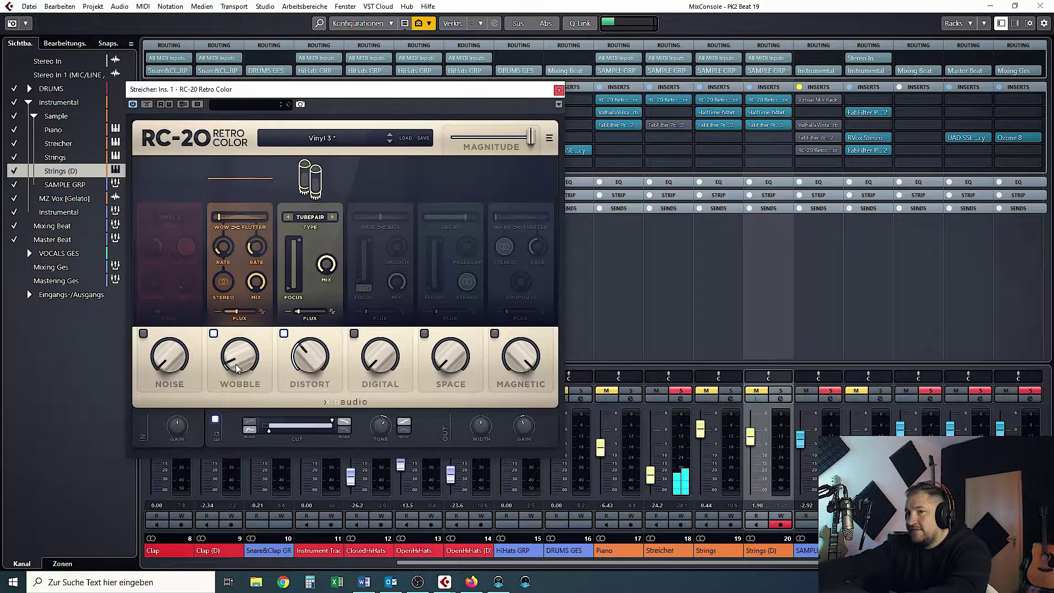
Step: Raise the Distort amount in Streicher's RC-20 Retro Color and select the Piano channel
{"action": "left_click_drag", "start_coordinate": [310, 354], "coordinate": [311, 337]}
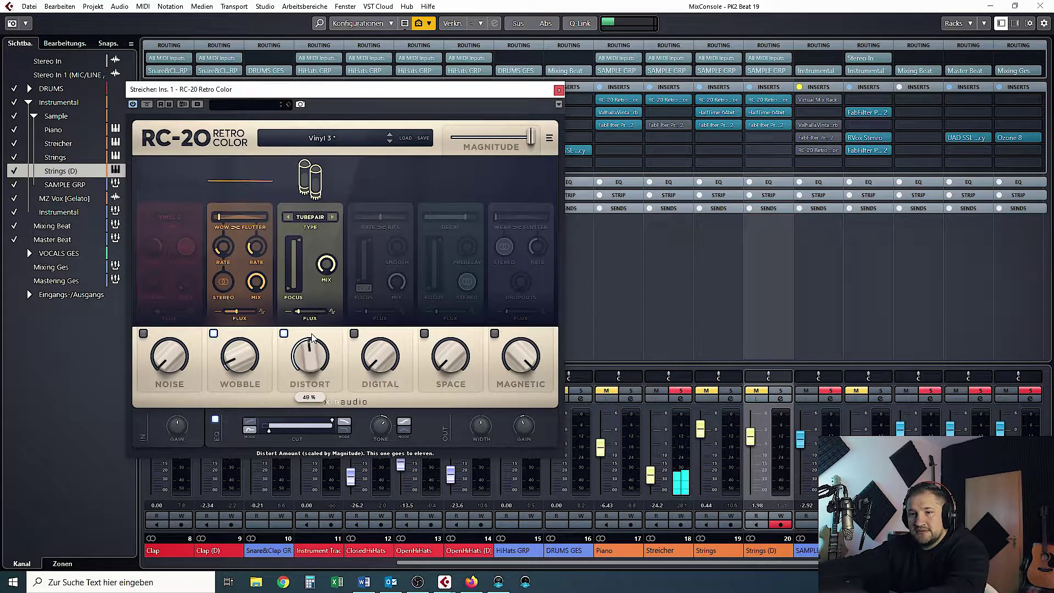
{"action": "left_click", "coordinate": [615, 550]}
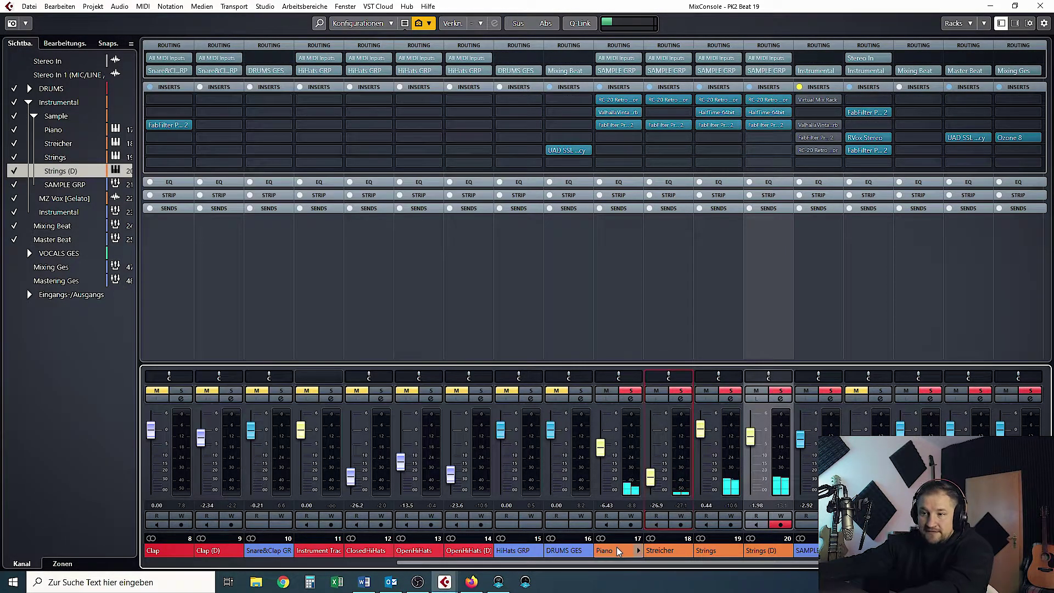
{"action": "left_click", "coordinate": [615, 550]}
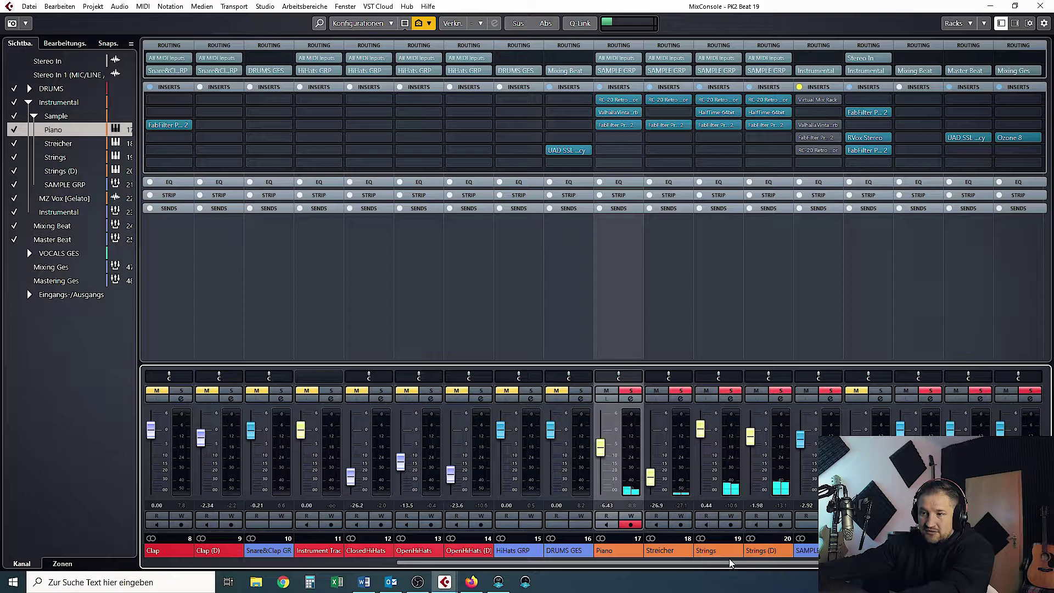
Step: Activate and open Virtual Mix Rack on SAMPLE GRP, and compare the playback with the effect bypassed and re-enabled
{"action": "left_click", "coordinate": [812, 551]}
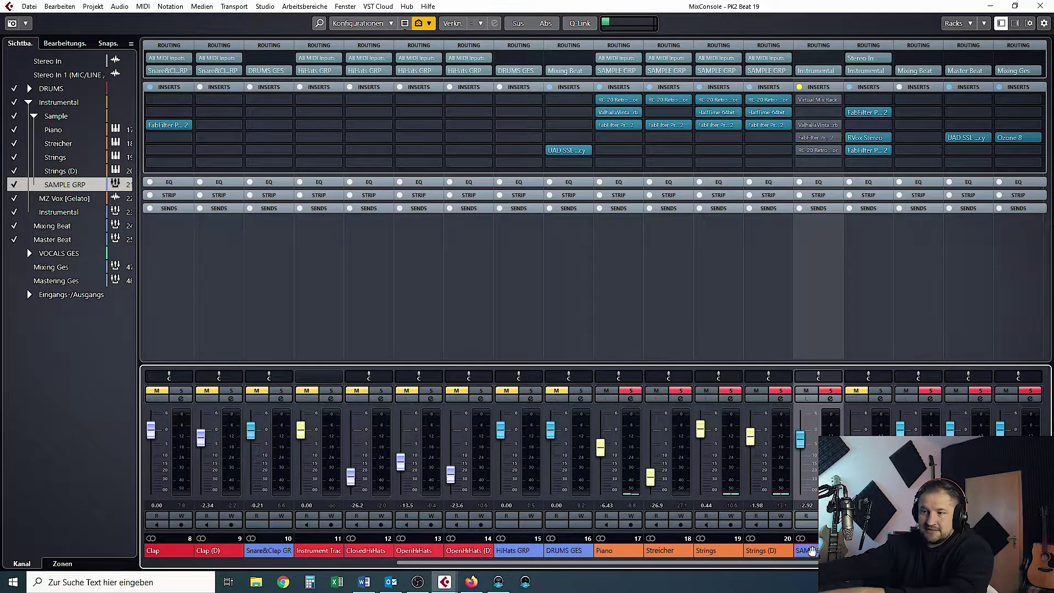
{"action": "mouse_move", "coordinate": [816, 101]}
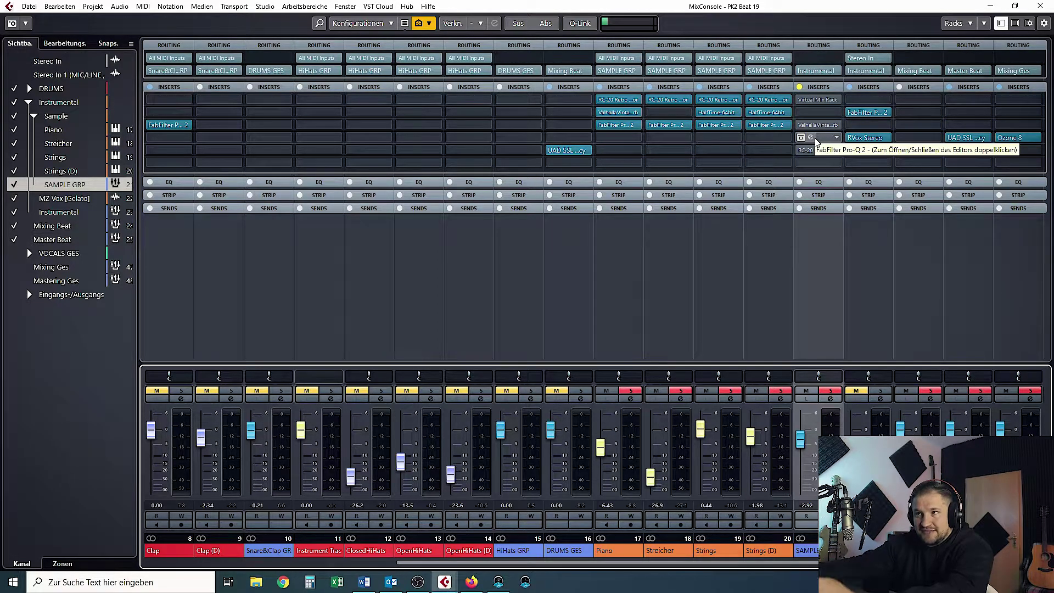
{"action": "left_click", "coordinate": [800, 100]}
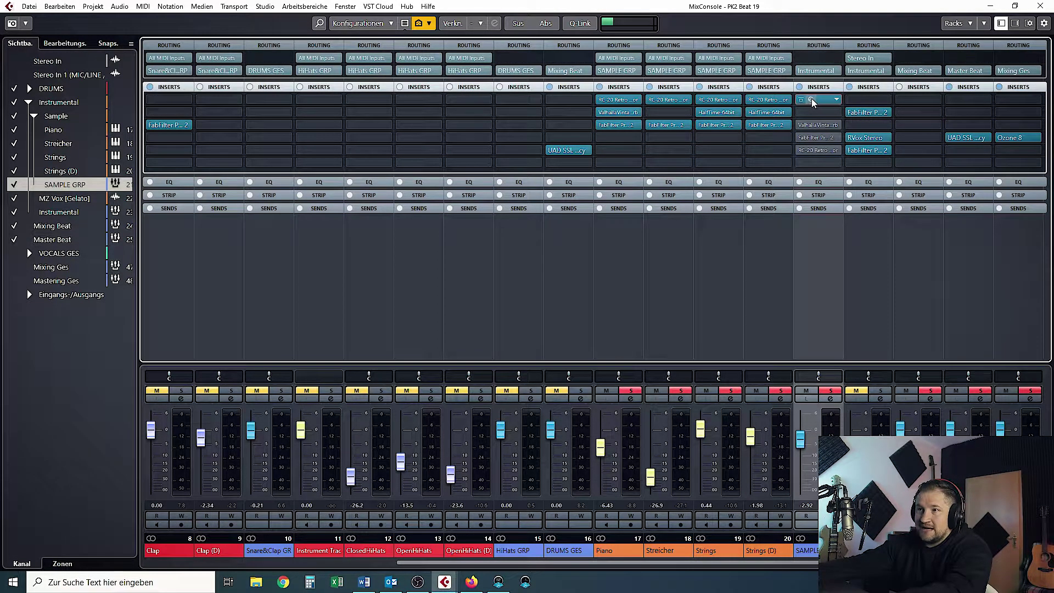
{"action": "left_click", "coordinate": [812, 99]}
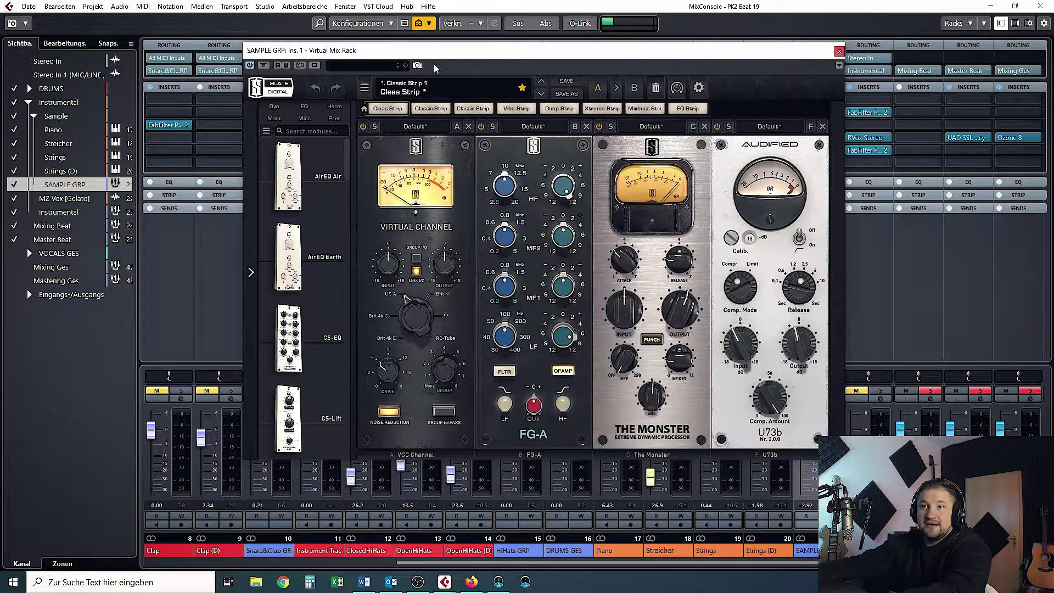
{"action": "left_click_drag", "start_coordinate": [449, 57], "coordinate": [336, 76]}
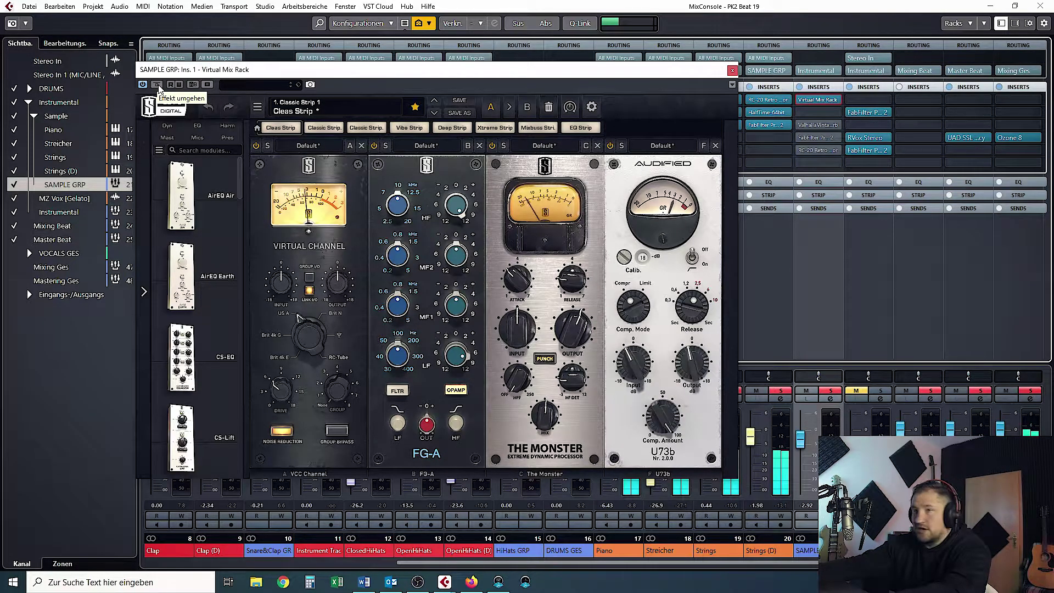
{"action": "left_click", "coordinate": [158, 85]}
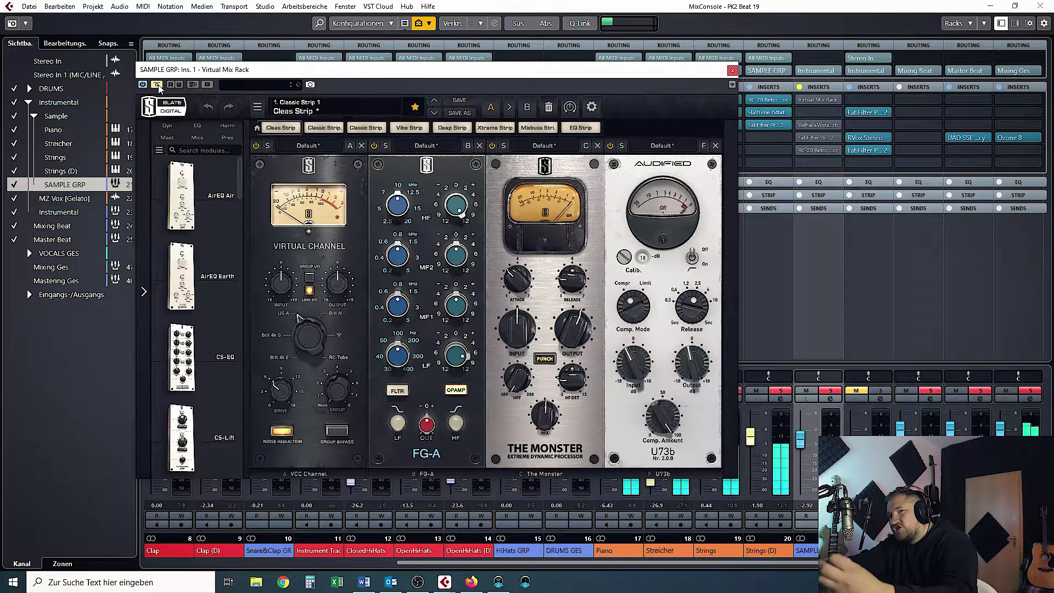
{"action": "left_click", "coordinate": [158, 84]}
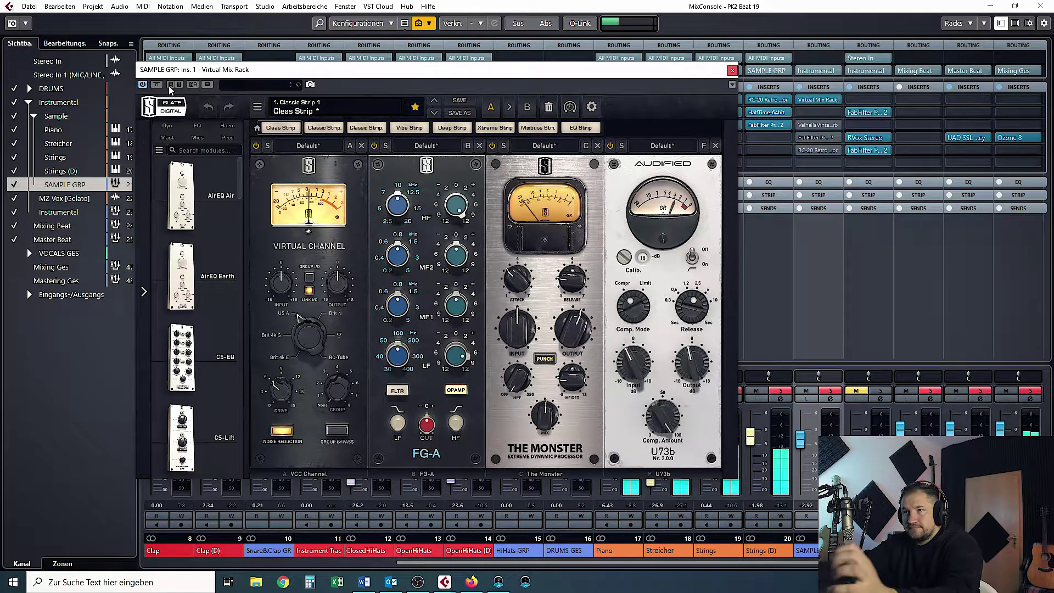
Step: Activate ValhallaVintageVerb and FabFilter Pro-Q 2 on SAMPLE GRP, show their settings, and close all open plug-in windows
{"action": "left_click", "coordinate": [812, 124]}
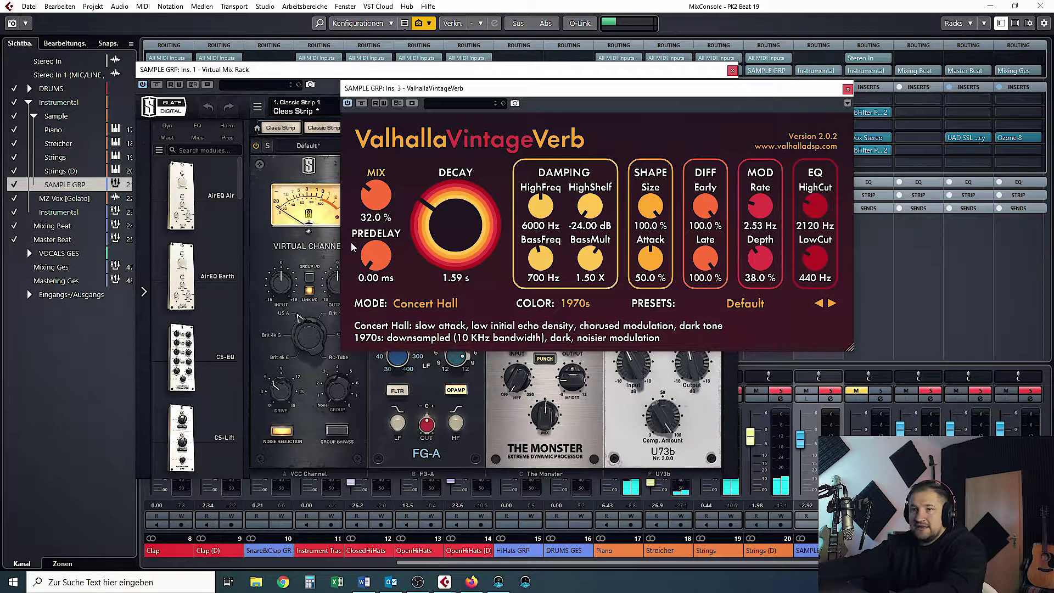
{"action": "left_click_drag", "start_coordinate": [818, 88], "coordinate": [645, 132]}
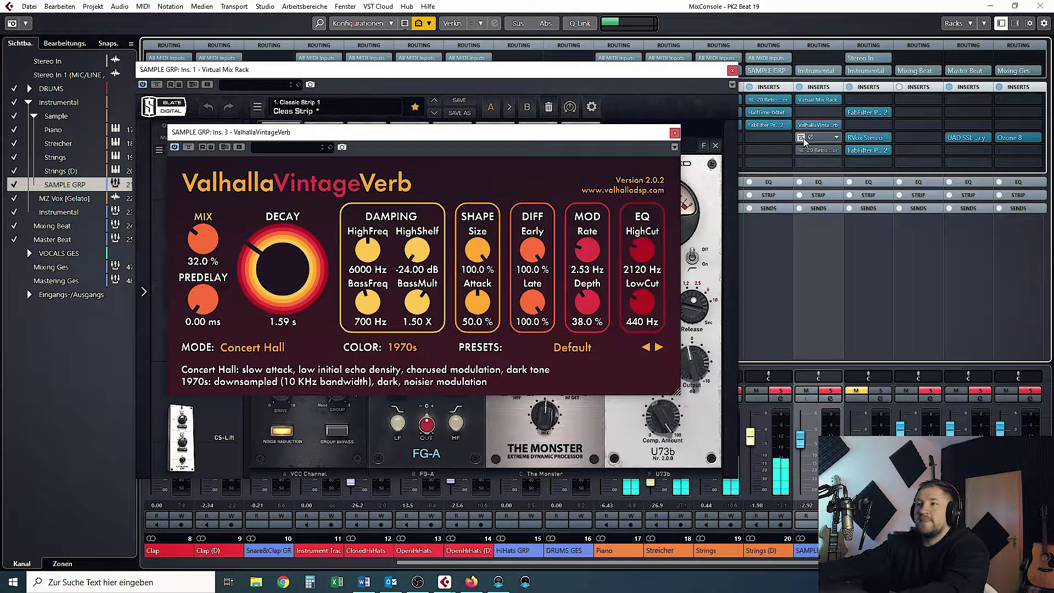
{"action": "left_click", "coordinate": [809, 137]}
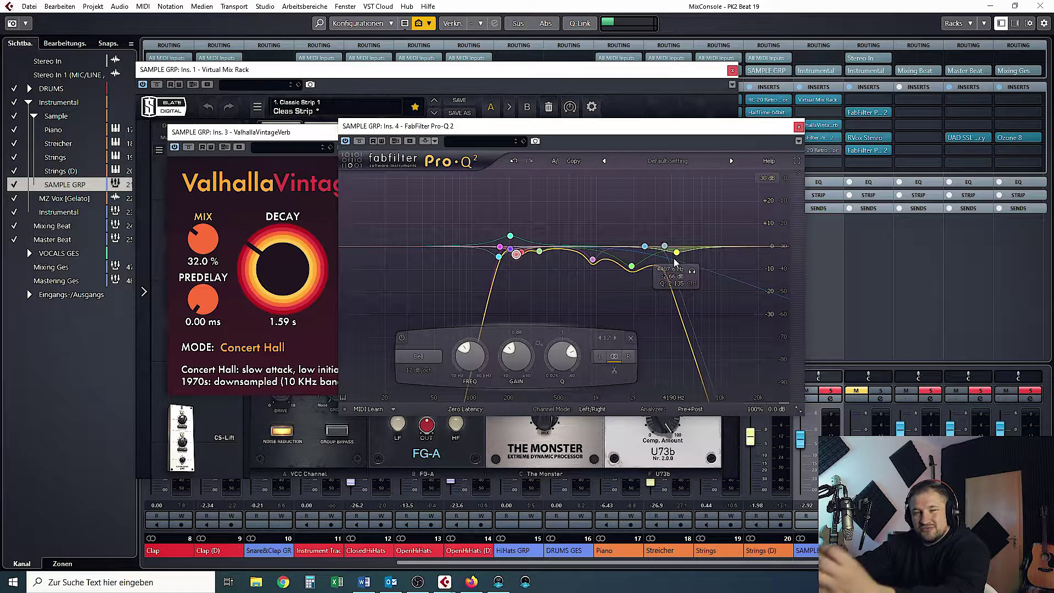
{"action": "left_click", "coordinate": [800, 126]}
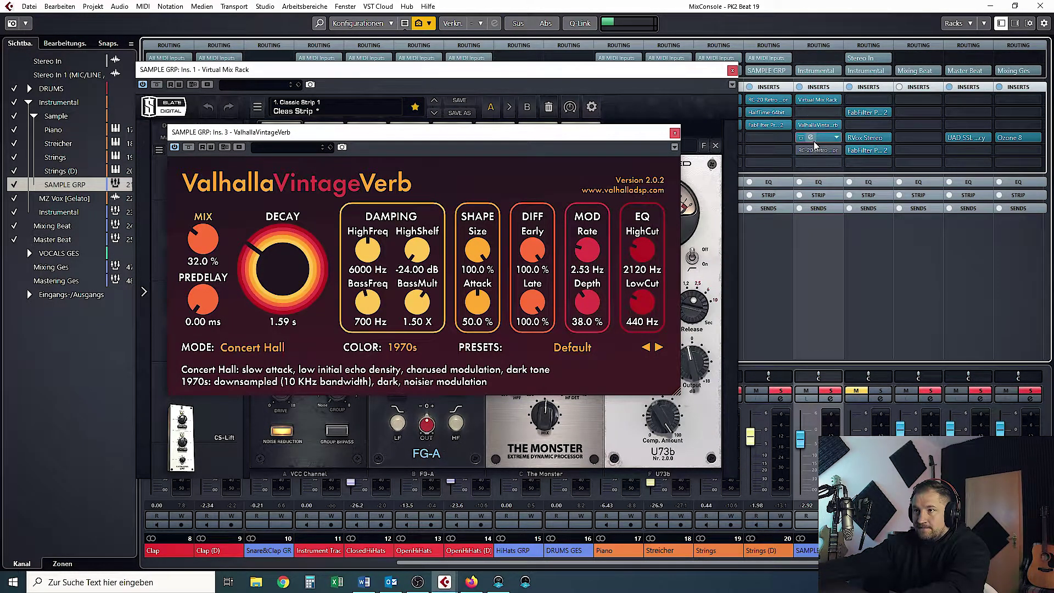
{"action": "left_click", "coordinate": [675, 132]}
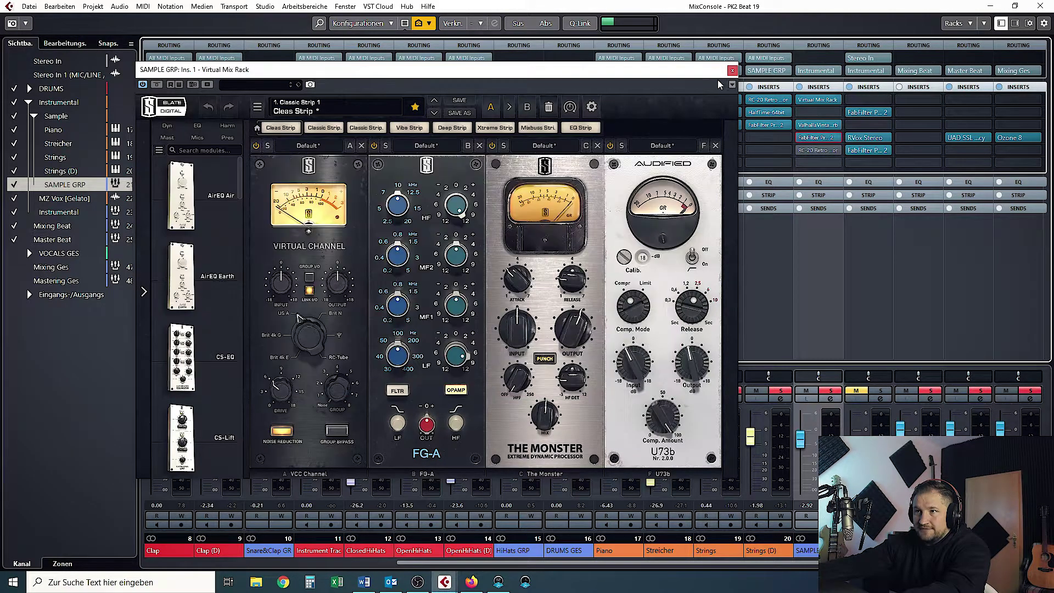
{"action": "left_click", "coordinate": [732, 69]}
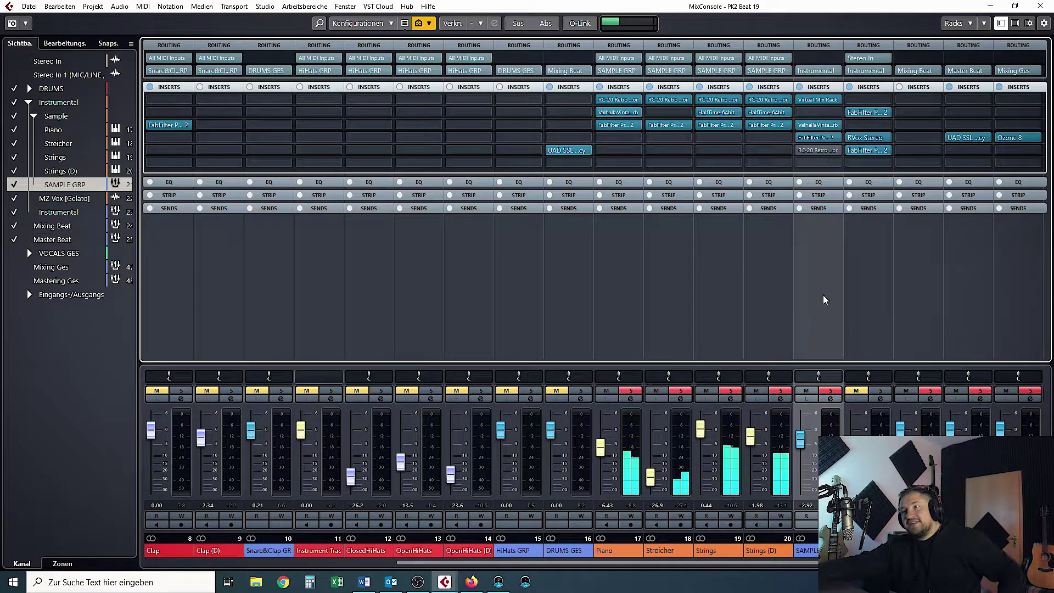
Step: Reopen FabFilter Pro-Q 2 on SAMPLE GRP and examine its EQ curve during playback
{"action": "mouse_move", "coordinate": [798, 137]}
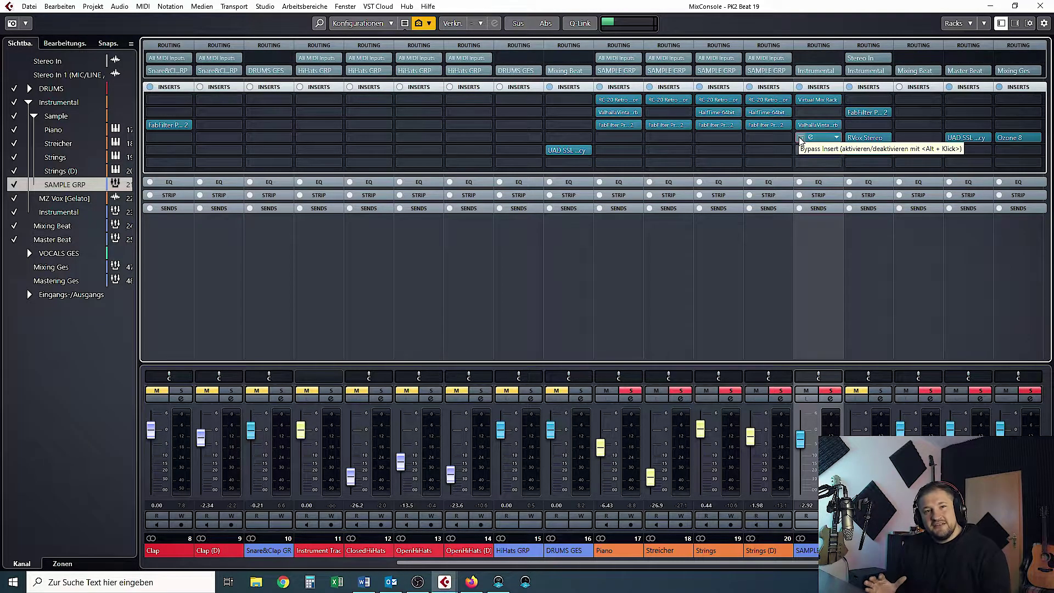
{"action": "left_click", "coordinate": [810, 137]}
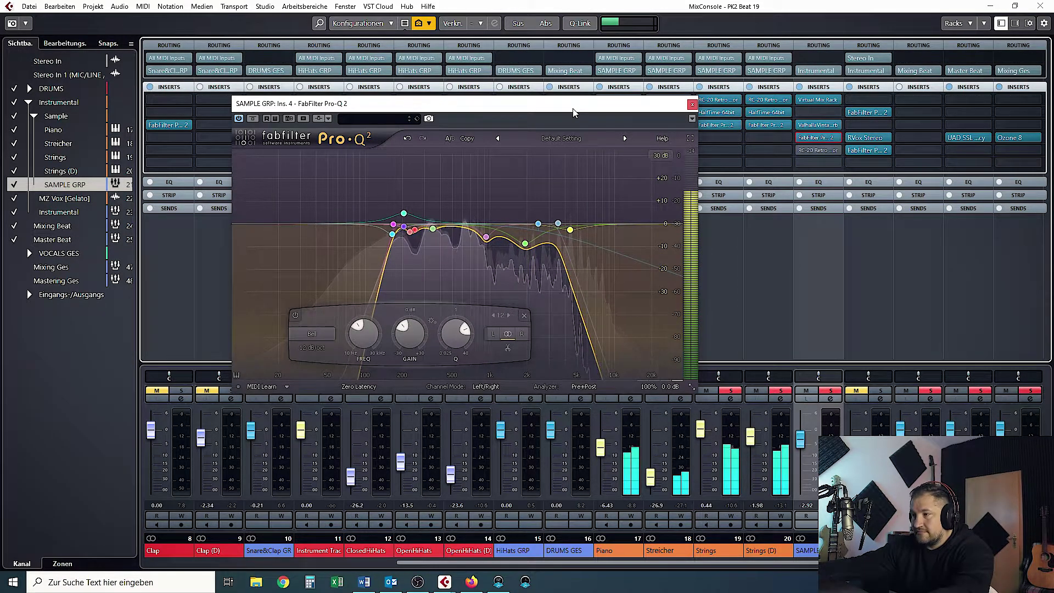
{"action": "mouse_move", "coordinate": [825, 126]}
{"action": "mouse_move", "coordinate": [821, 153]}
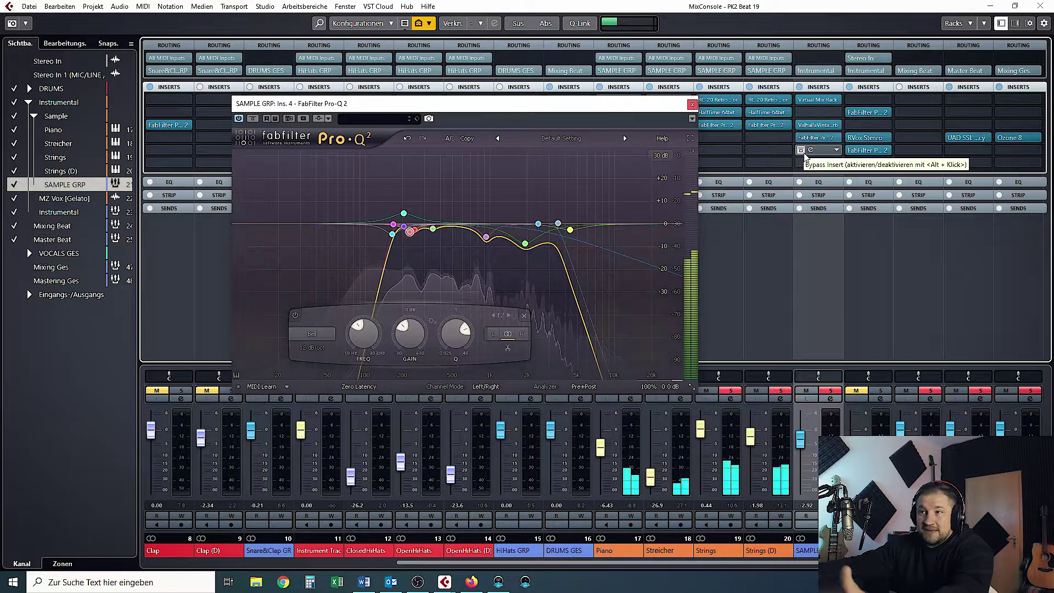
Step: Activate and open RC-20 Retro Color on SAMPLE GRP, and compare the playback with the effect bypassed and re-enabled
{"action": "left_click", "coordinate": [810, 152]}
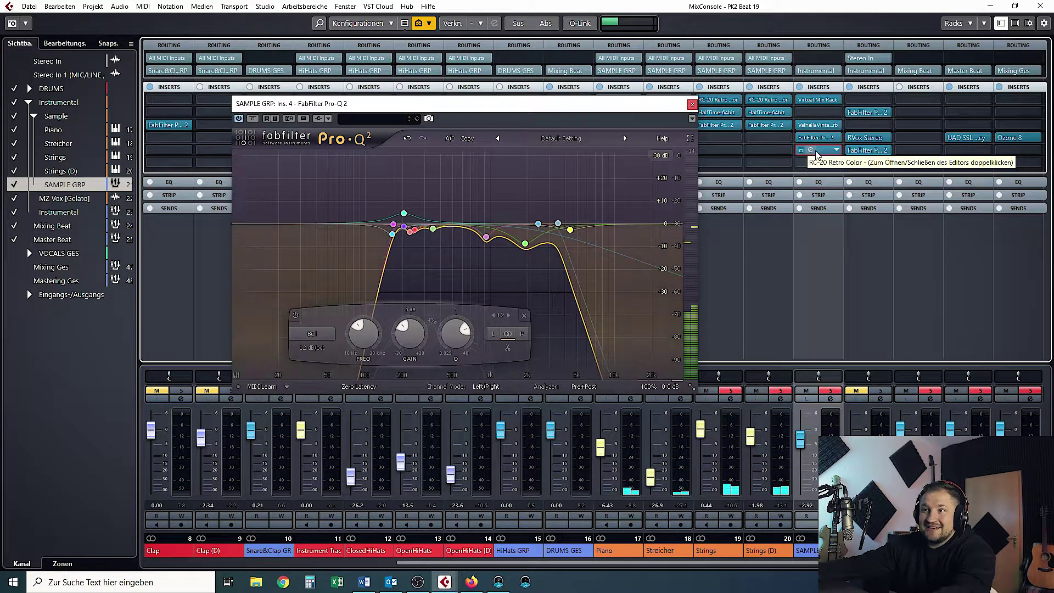
{"action": "left_click", "coordinate": [811, 151]}
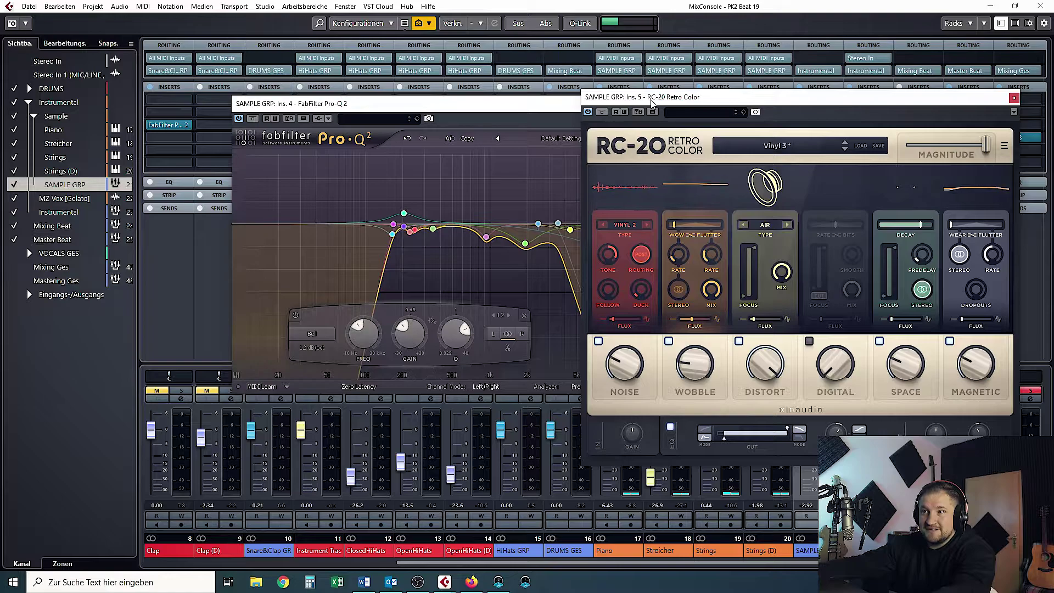
{"action": "left_click_drag", "start_coordinate": [622, 99], "coordinate": [384, 79]}
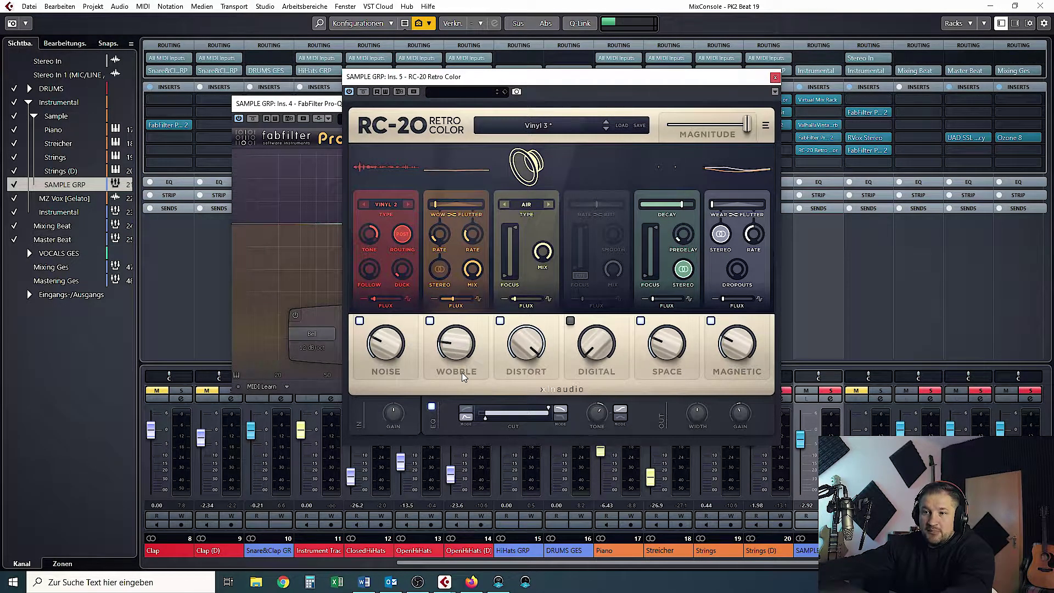
{"action": "left_click", "coordinate": [449, 344]}
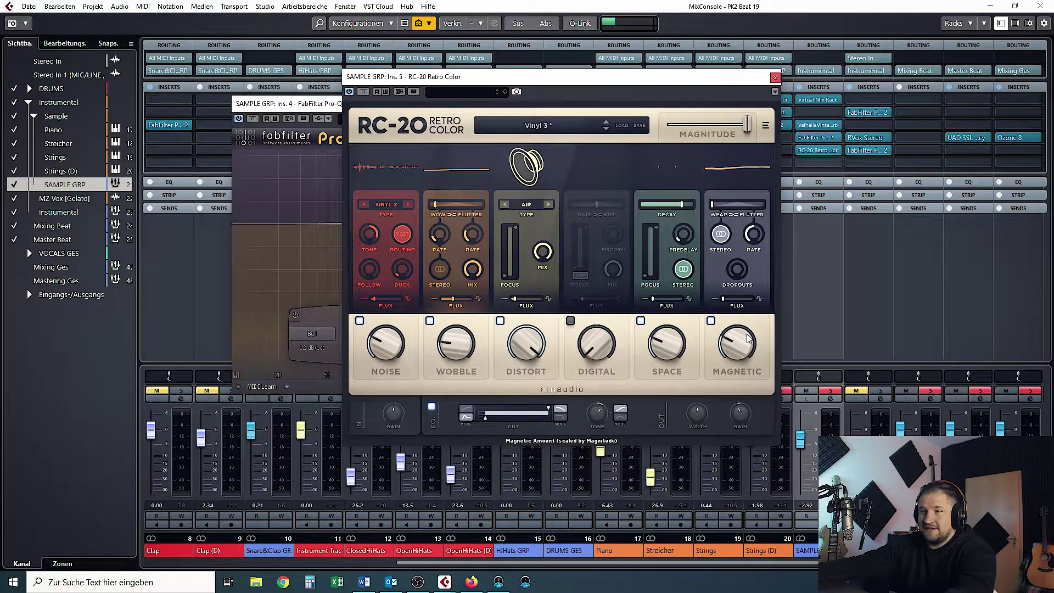
{"action": "left_click", "coordinate": [365, 92]}
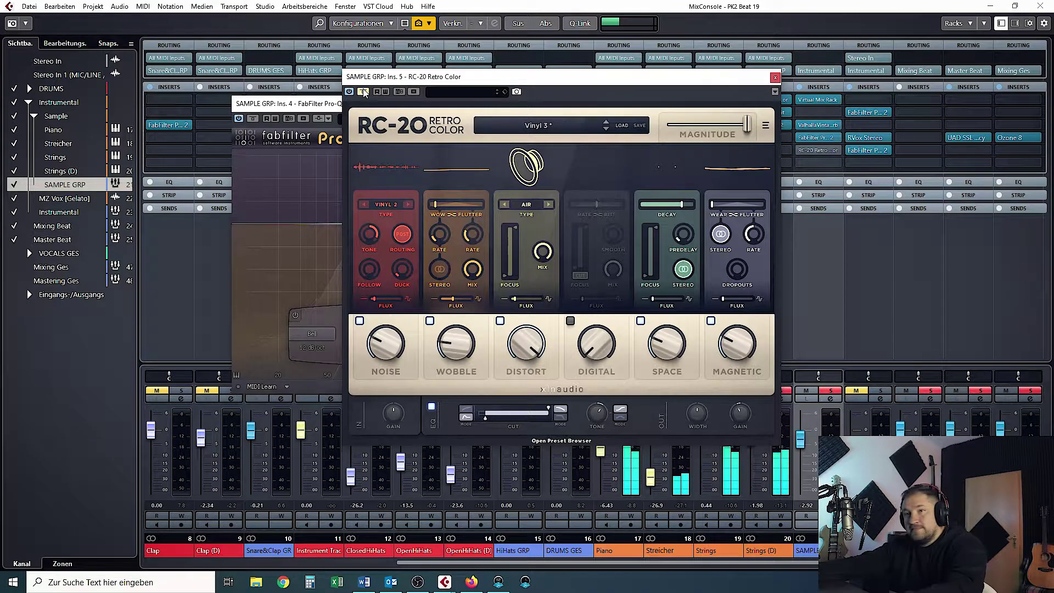
{"action": "left_click", "coordinate": [363, 92]}
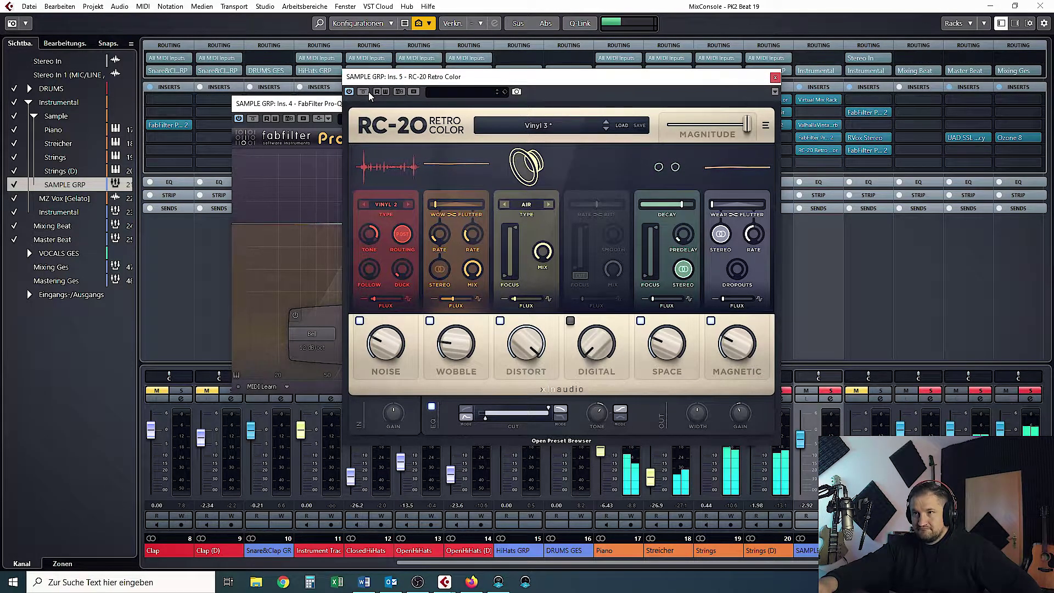
Step: Point out the Noise control in SAMPLE GRP's RC-20 Retro Color and close the open plug-in windows
{"action": "mouse_move", "coordinate": [387, 350]}
{"action": "left_click_drag", "start_coordinate": [388, 350], "coordinate": [388, 354]}
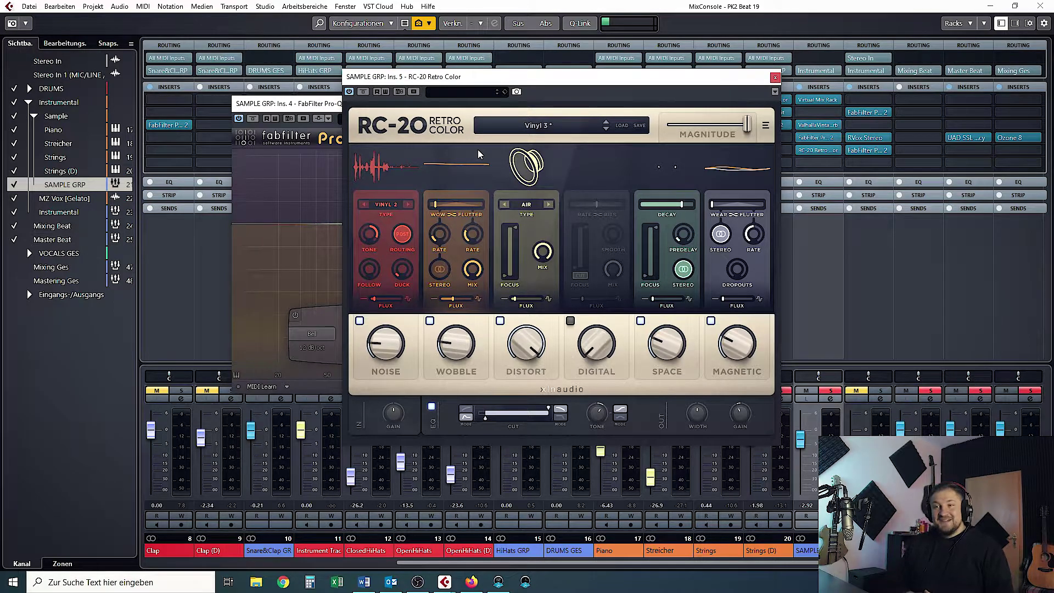
{"action": "left_click", "coordinate": [774, 79]}
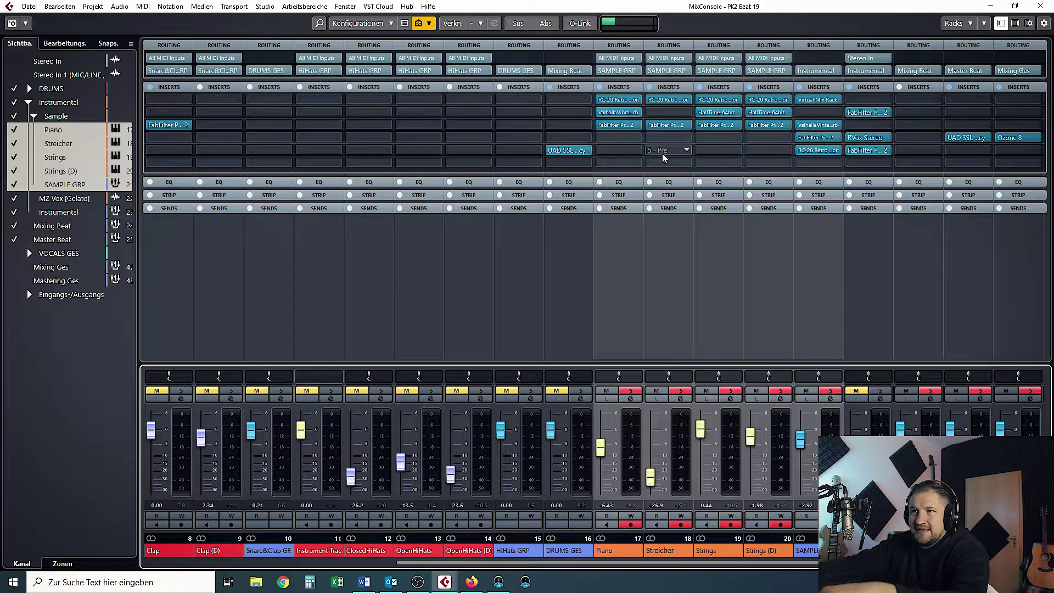
Step: Bypass all inserts on the Piano through SAMPLE GRP channels during playback, and re-enable them together using Q-Link
{"action": "left_click", "coordinate": [599, 88], "text": "alt+shift"}
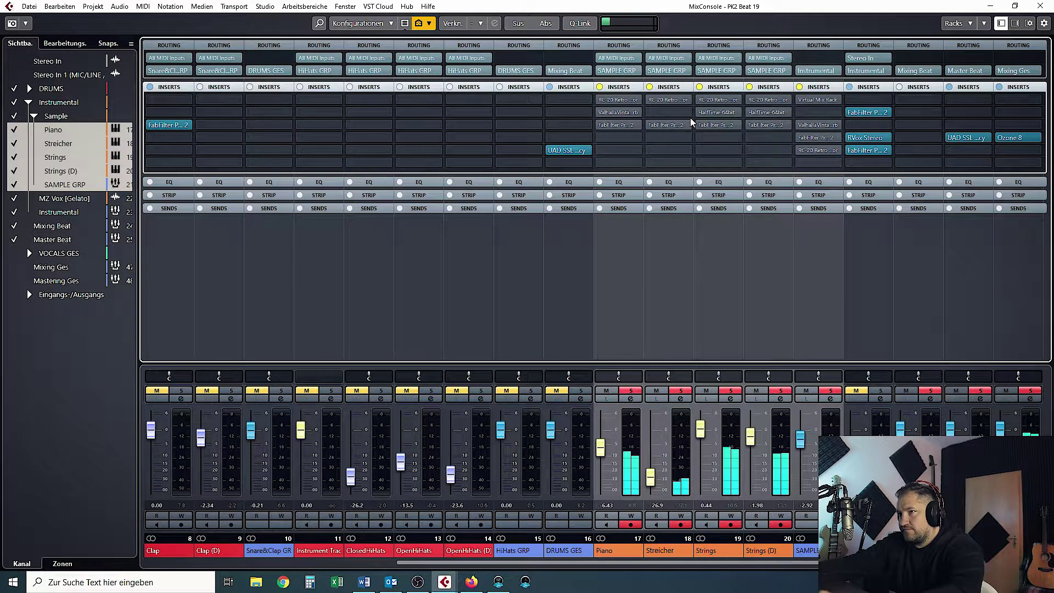
{"action": "left_click", "coordinate": [580, 23]}
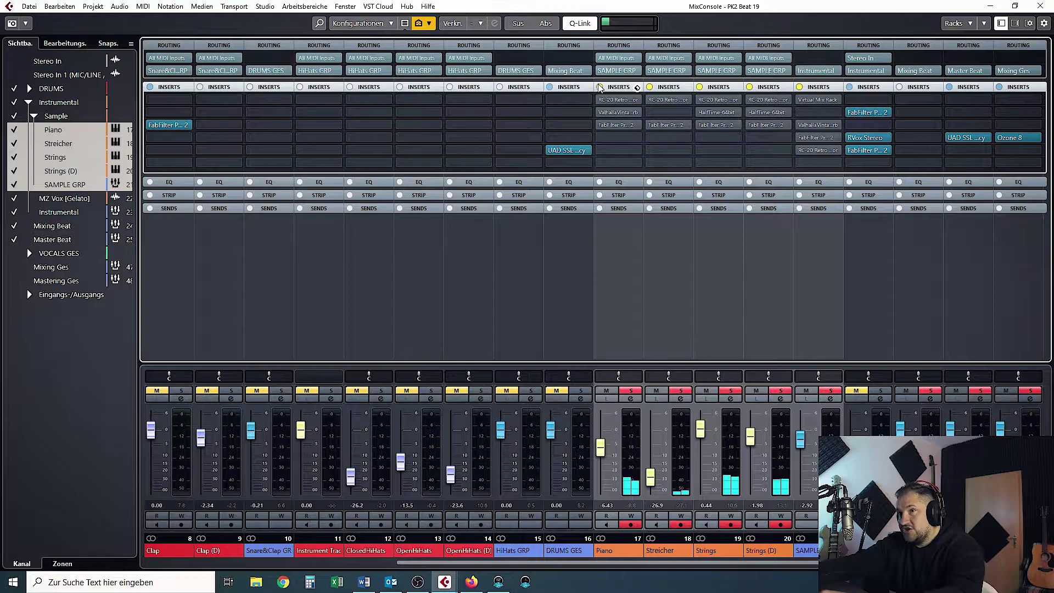
{"action": "left_click", "coordinate": [600, 87]}
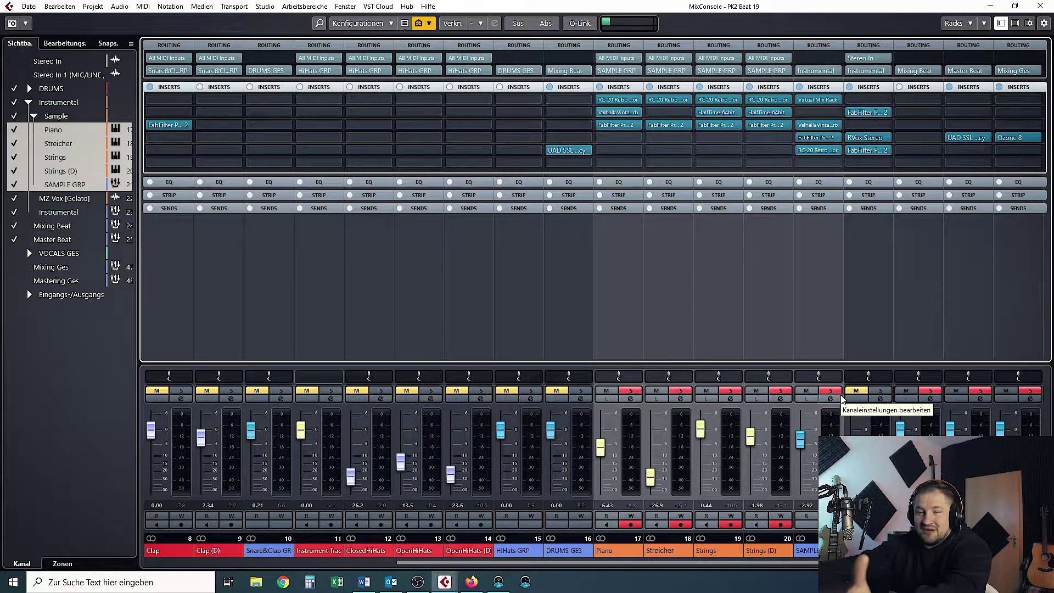
Step: Solo and select the MZ Vox [Gelato] channel, play it with the sample tracks, and turn its solo off
{"action": "left_click", "coordinate": [880, 393]}
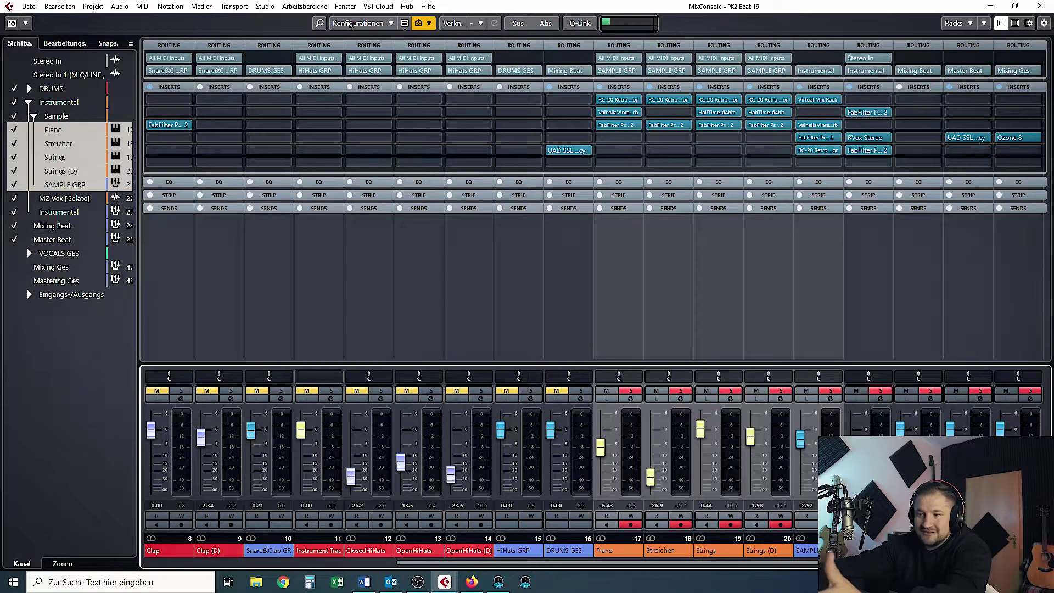
{"action": "left_click", "coordinate": [868, 550]}
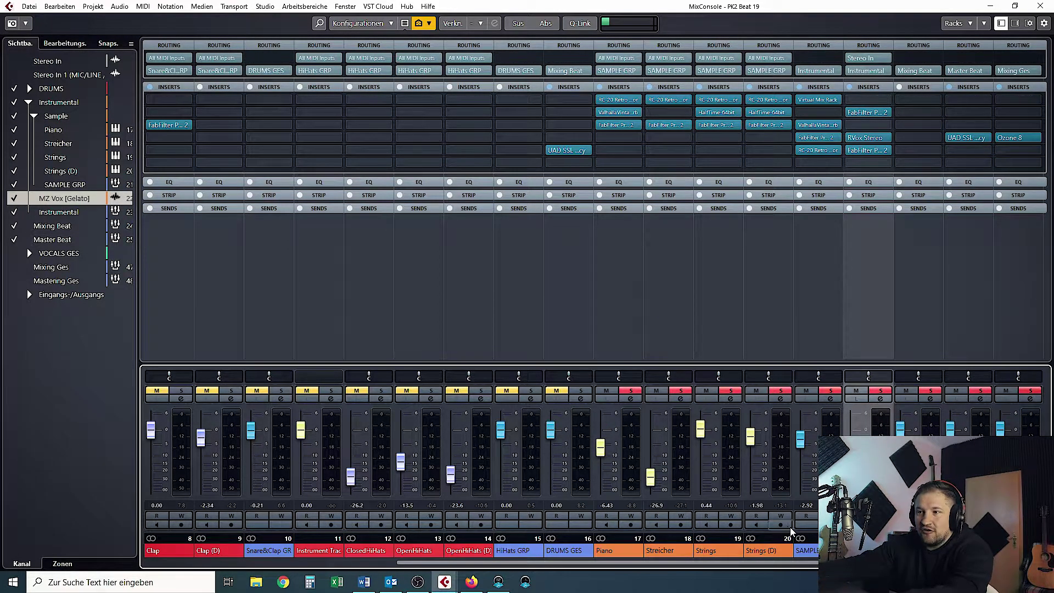
{"action": "key", "text": "space"}
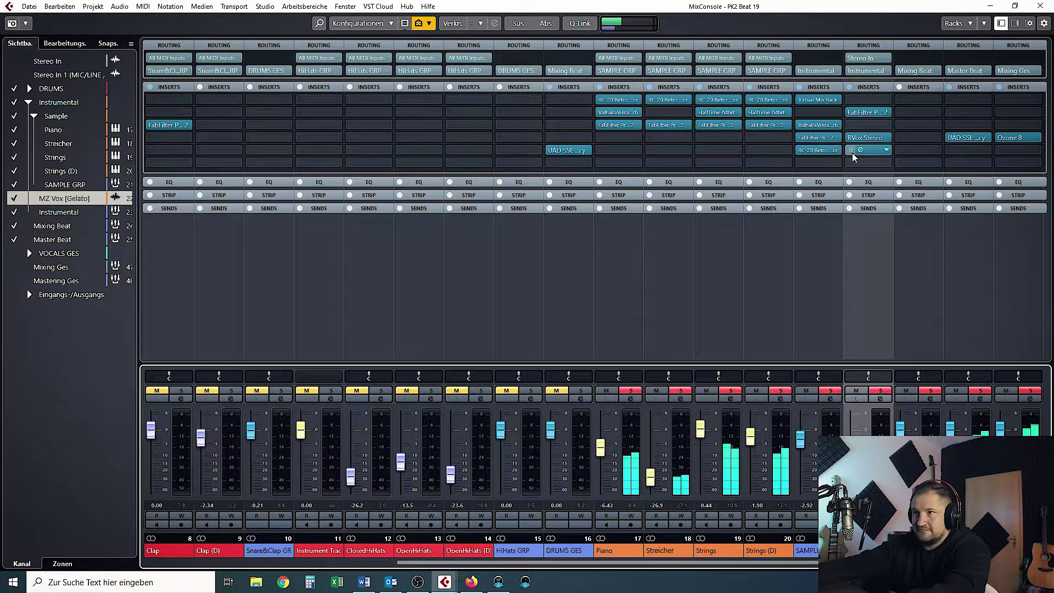
{"action": "left_click", "coordinate": [881, 390]}
Step: Close the MixConsole and expand the DRUMS folder in the project's track list
{"action": "left_click", "coordinate": [1040, 6]}
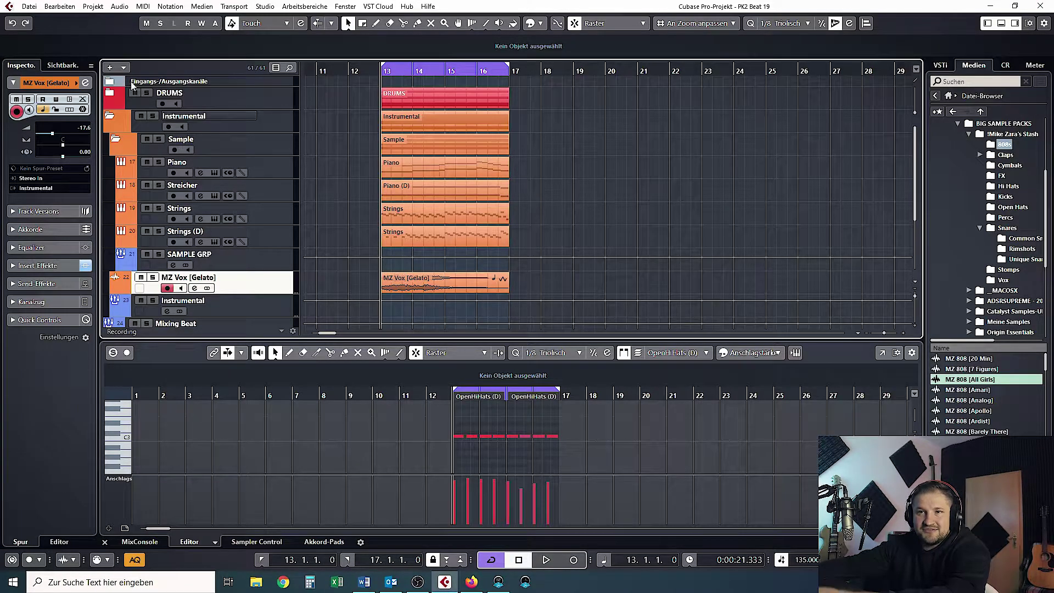
{"action": "left_click", "coordinate": [109, 92]}
{"action": "scroll", "coordinate": [508, 192], "scroll_direction": "down", "scroll_amount": 4}
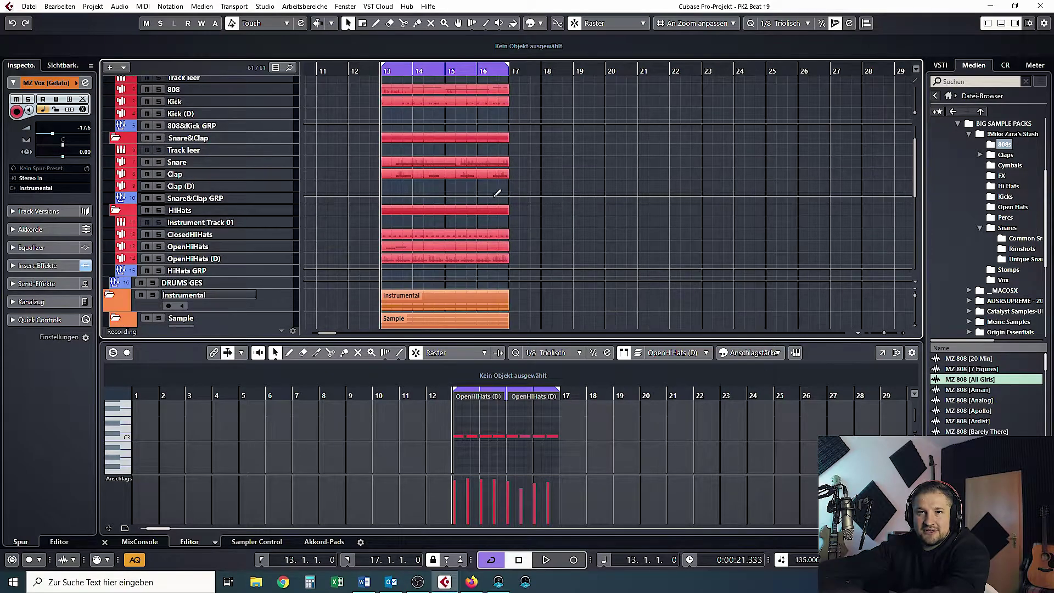
Step: Look over the drum, sample and vox tracks in the project's track list and play the beat
{"action": "scroll", "coordinate": [439, 206], "scroll_direction": "up", "scroll_amount": 4}
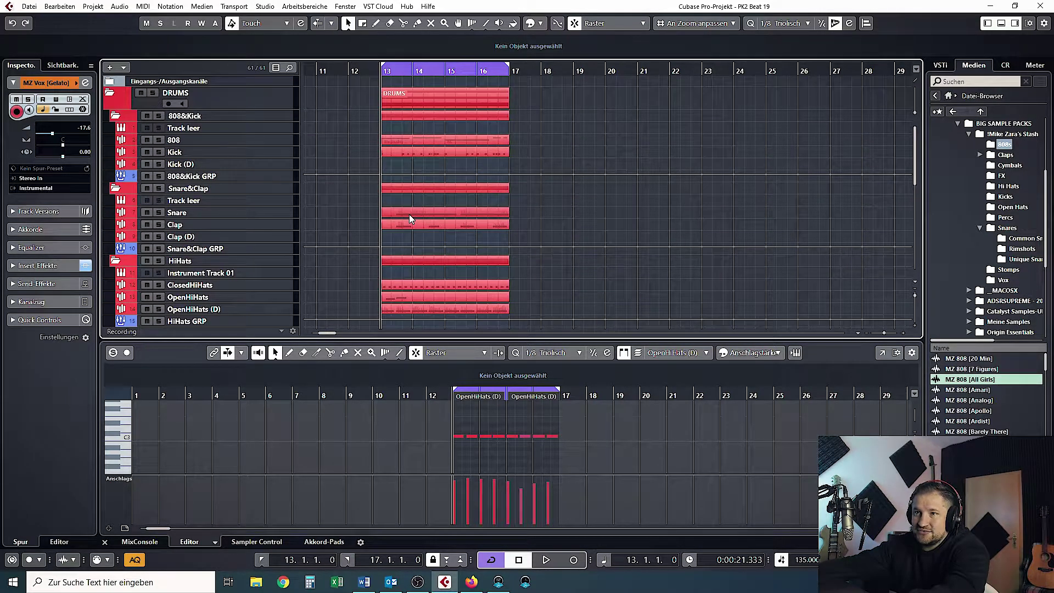
{"action": "scroll", "coordinate": [409, 214], "scroll_direction": "down", "scroll_amount": 8}
{"action": "scroll", "coordinate": [410, 213], "scroll_direction": "up", "scroll_amount": 4}
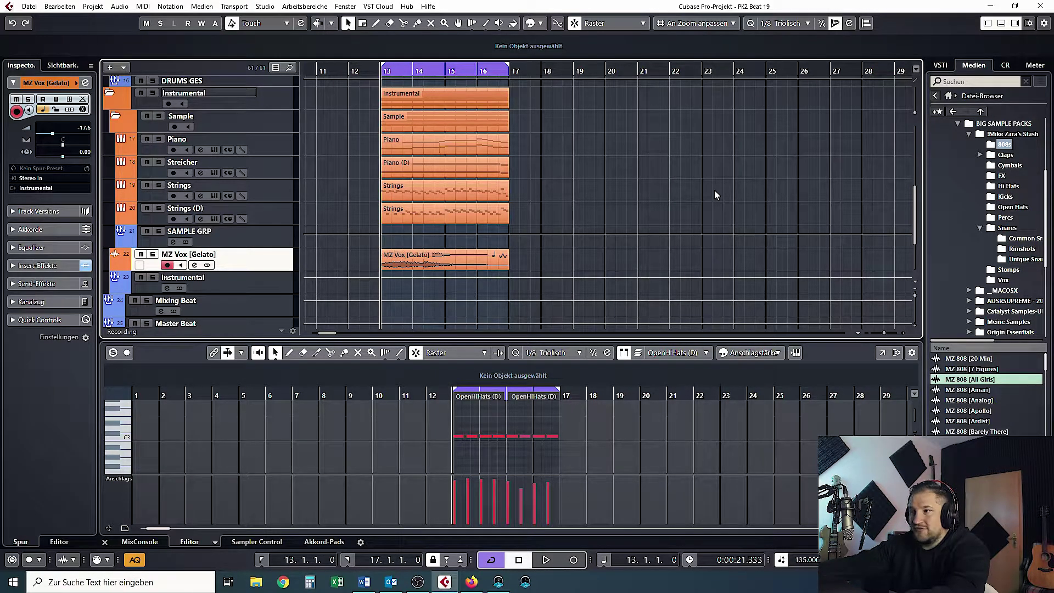
{"action": "scroll", "coordinate": [348, 144], "scroll_direction": "up", "scroll_amount": 5}
{"action": "scroll", "coordinate": [348, 143], "scroll_direction": "down", "scroll_amount": 5}
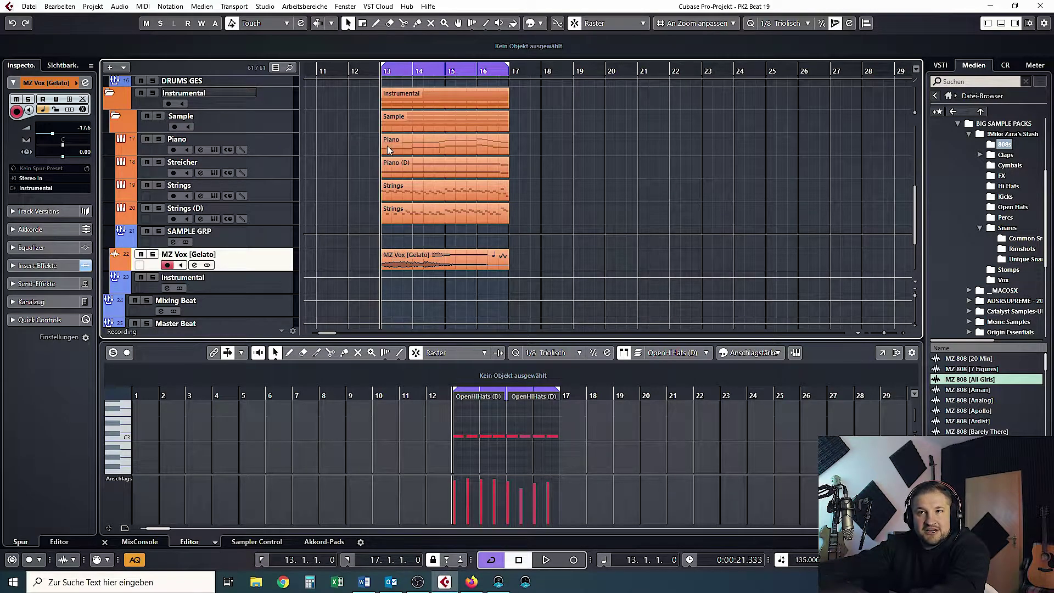
{"action": "scroll", "coordinate": [541, 187], "scroll_direction": "up", "scroll_amount": 5}
{"action": "key", "text": "space"}
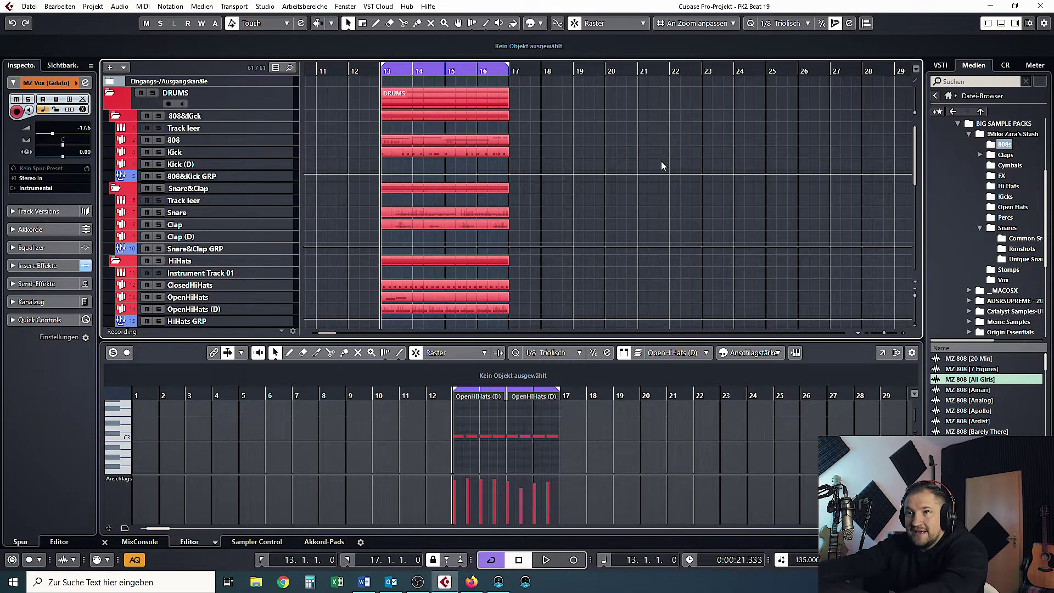
Step: Open the MixConsole, link the Piano through SAMPLE GRP channels and bypass RC-20 Retro Color on the Piano, Streicher and both Strings channels
{"action": "key", "text": "F3"}
{"action": "left_click", "coordinate": [922, 286]}
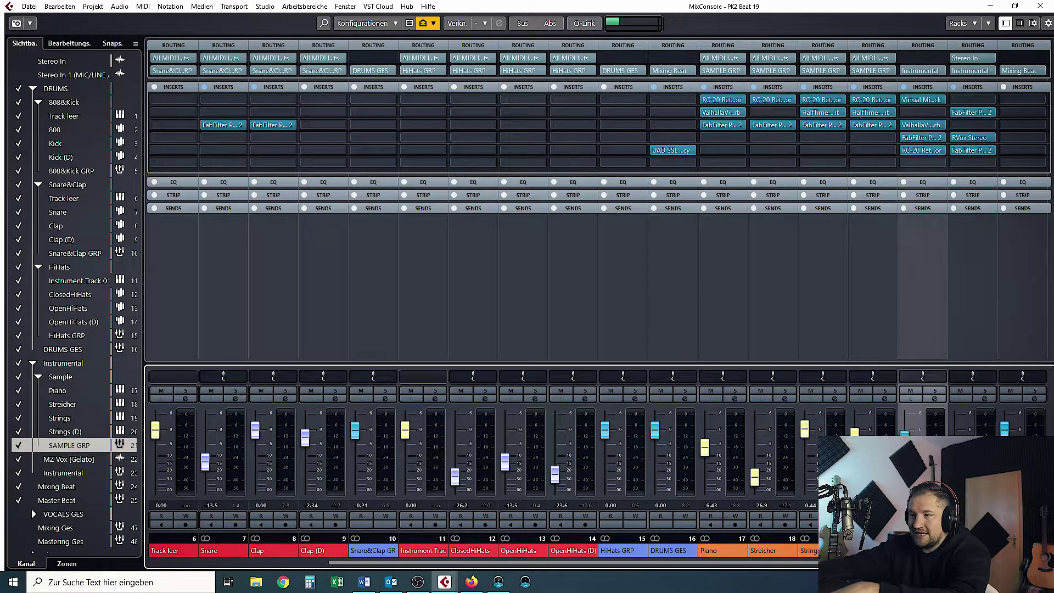
{"action": "left_click", "coordinate": [729, 296], "text": "shift"}
{"action": "key", "text": "shift+alt"}
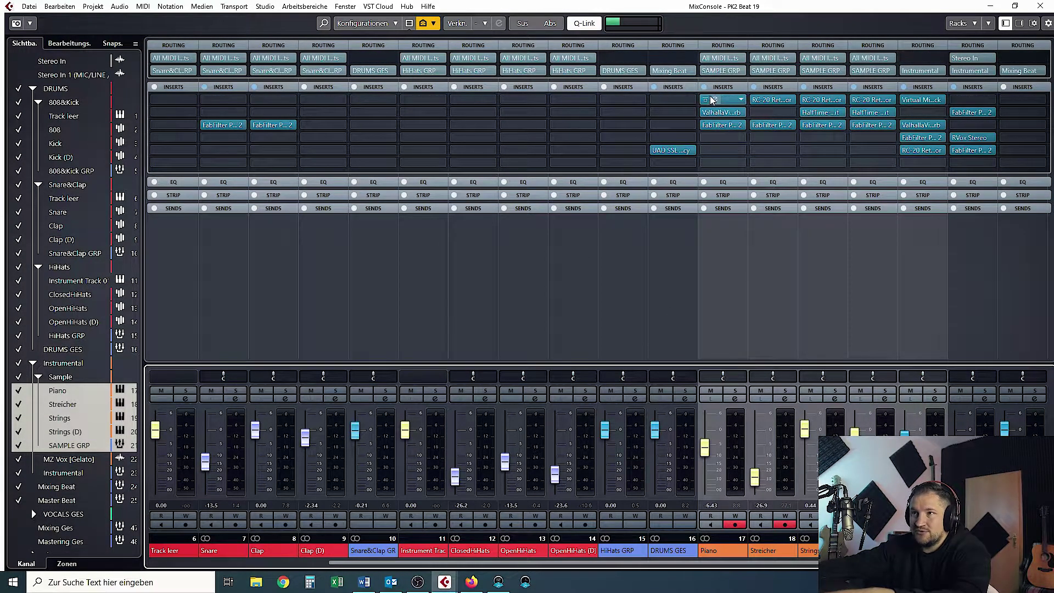
{"action": "left_click", "coordinate": [705, 101], "text": "alt+shift"}
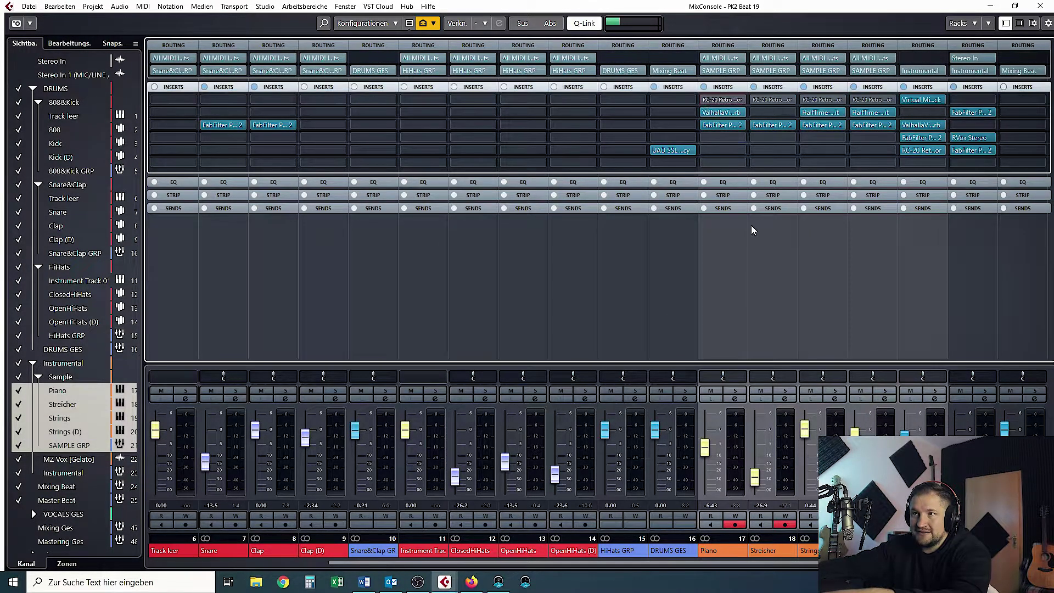
Step: Bypass every insert on the linked sample channels while the full beat plays, and re-enable them together with Q-Link
{"action": "left_click", "coordinate": [704, 87], "text": "alt+shift"}
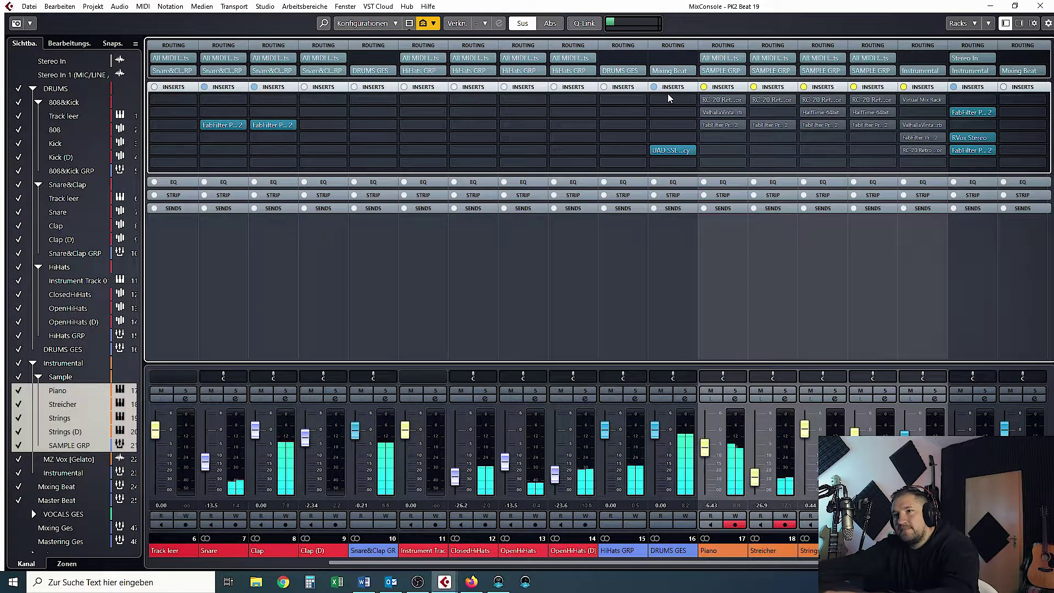
{"action": "left_click", "coordinate": [584, 23]}
{"action": "left_click", "coordinate": [707, 88]}
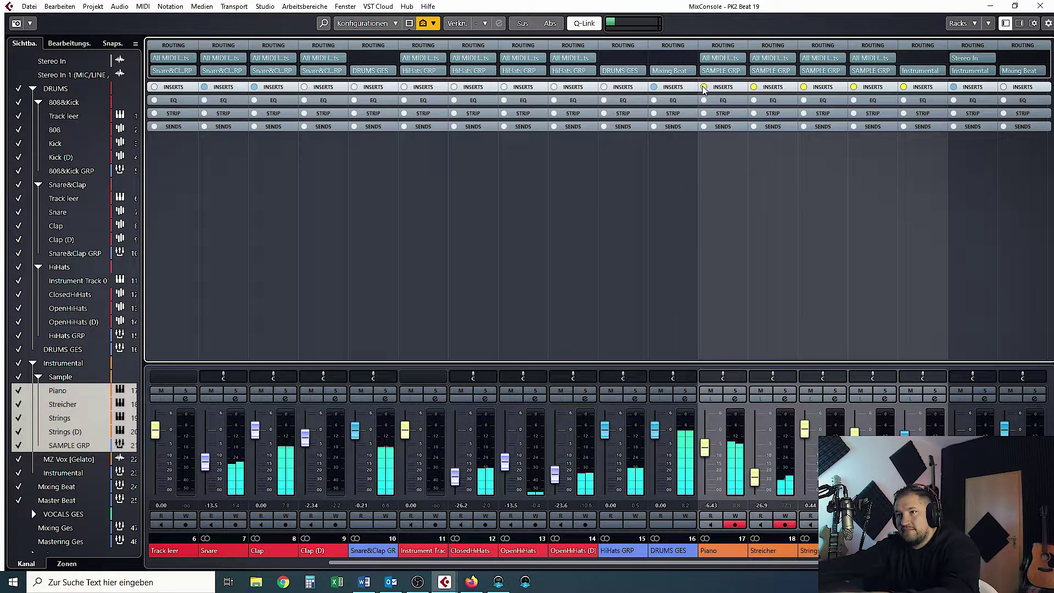
{"action": "left_click", "coordinate": [705, 88], "text": "alt+shift"}
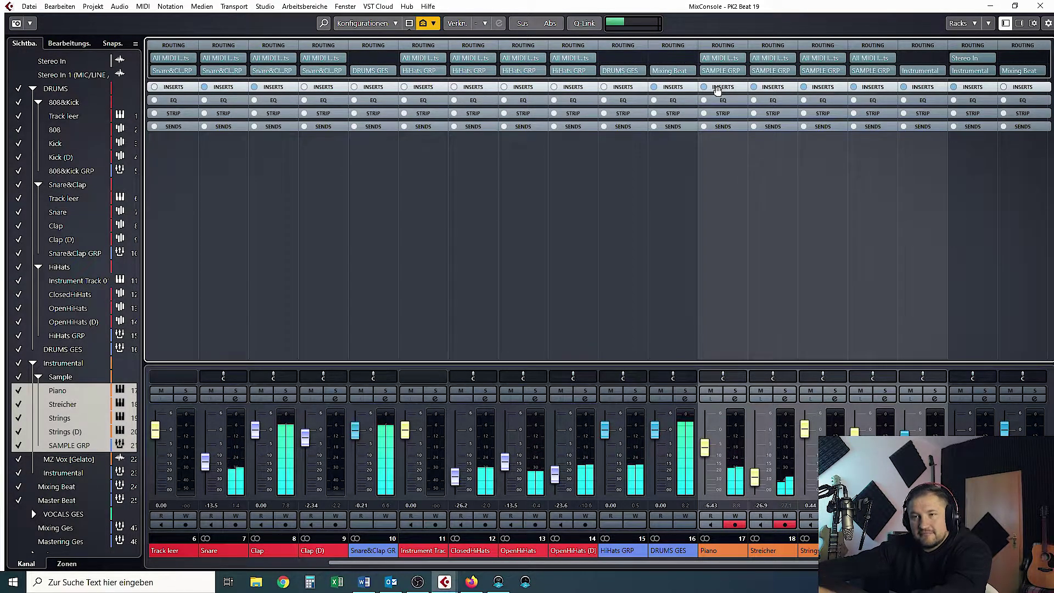
{"action": "left_click", "coordinate": [737, 88]}
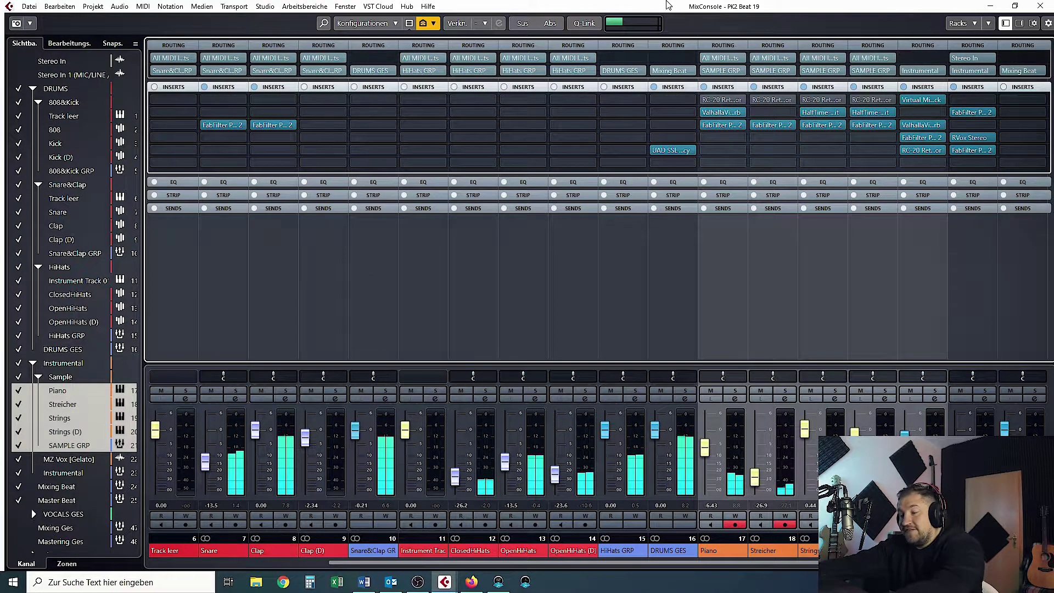
Step: Close the MixConsole and select only the SAMPLE GRP track in the track list
{"action": "key", "text": "F3"}
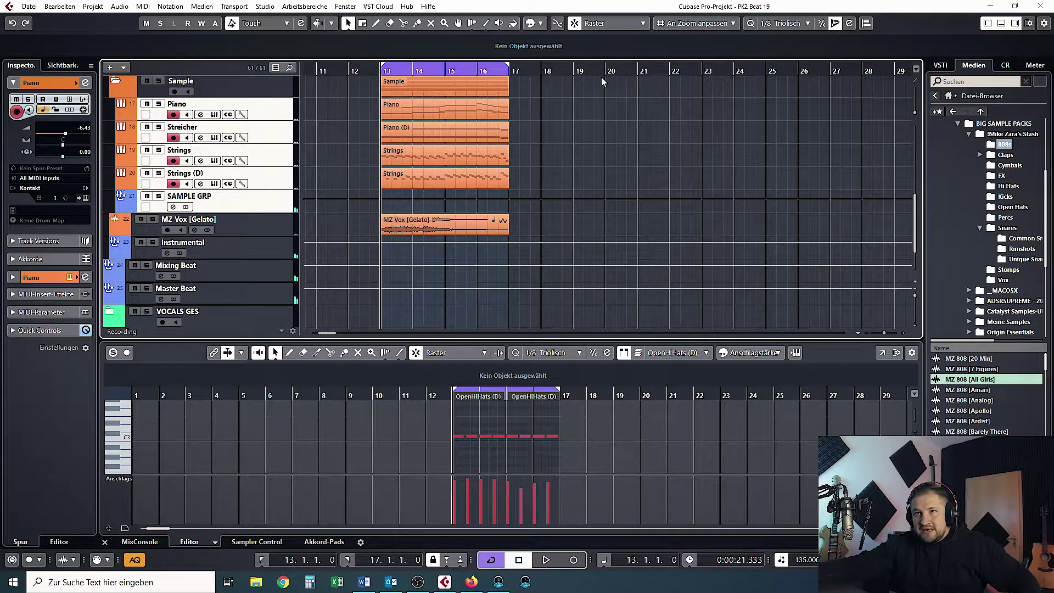
{"action": "left_click", "coordinate": [262, 202]}
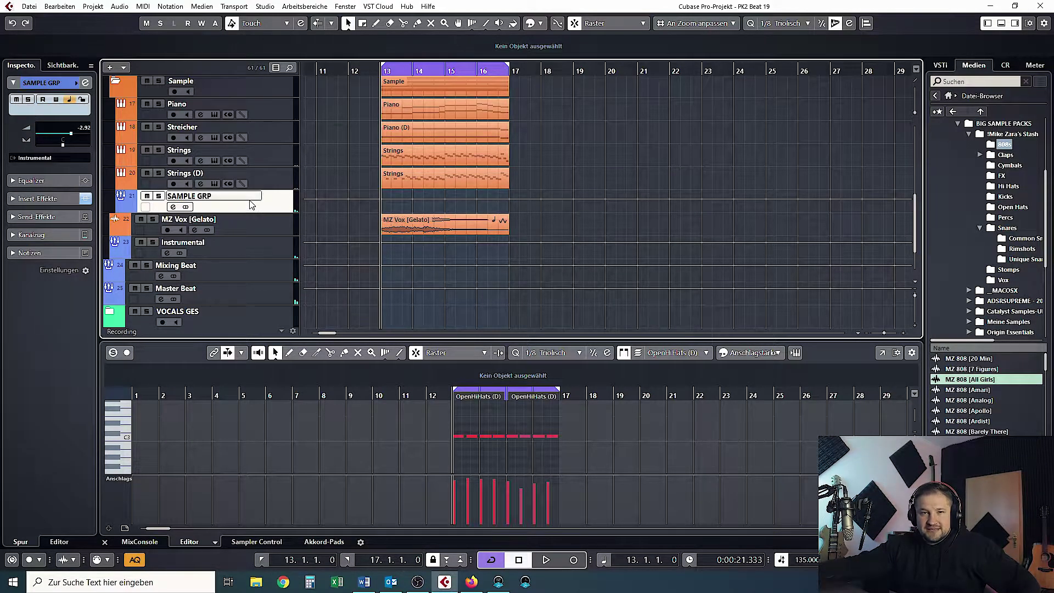